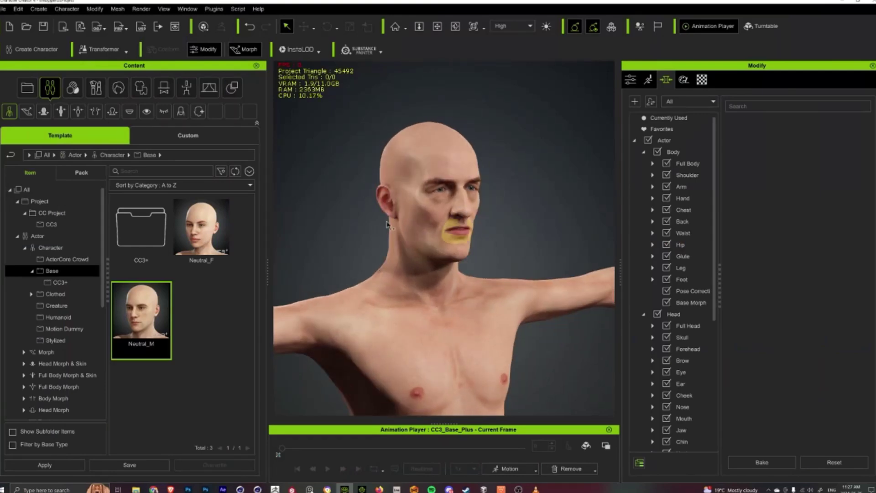
right_click_drag(387, 225, 355, 248)
scroll(399, 290, "down", 4)
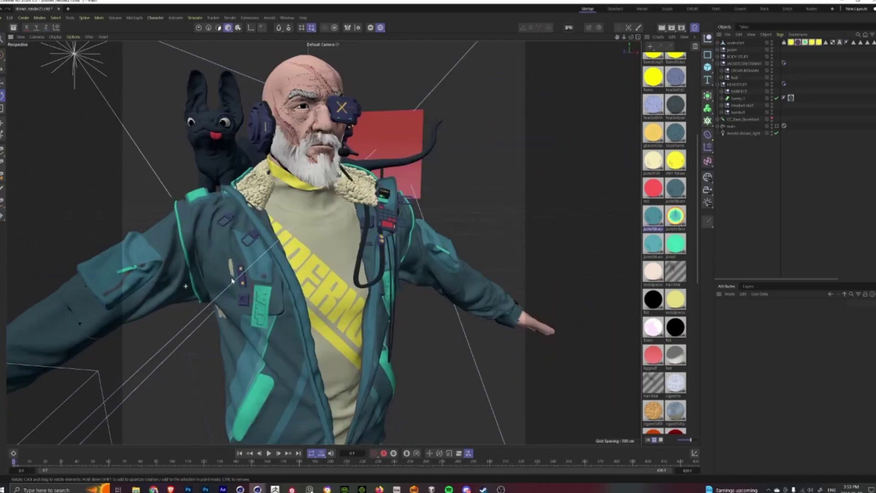
left_click_drag(220, 192, 231, 193, "alt")
scroll(231, 194, "up", 3)
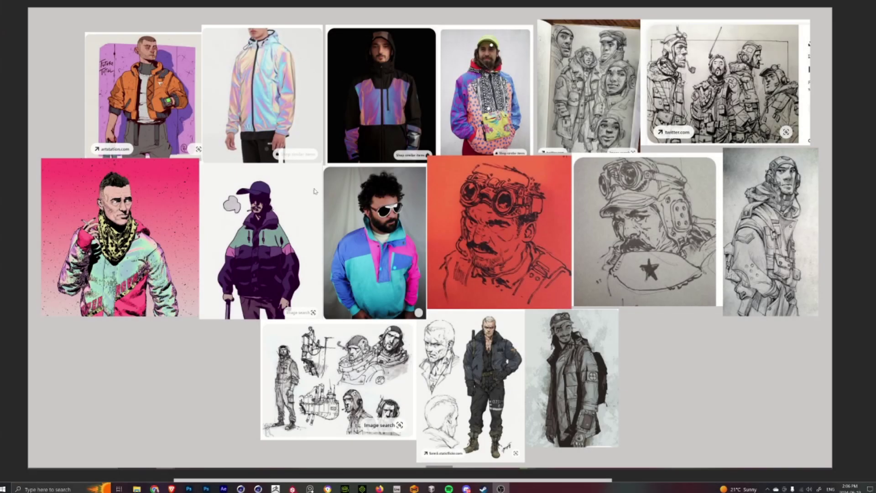
Step: Examine the reference board's jacket, pilot, creature and retro gadget images
mouse_move(260, 184)
middle_mouse_down()
mouse_move(259, 192)
mouse_move(250, 187)
middle_mouse_up()
left_click_drag(251, 189, 253, 190)
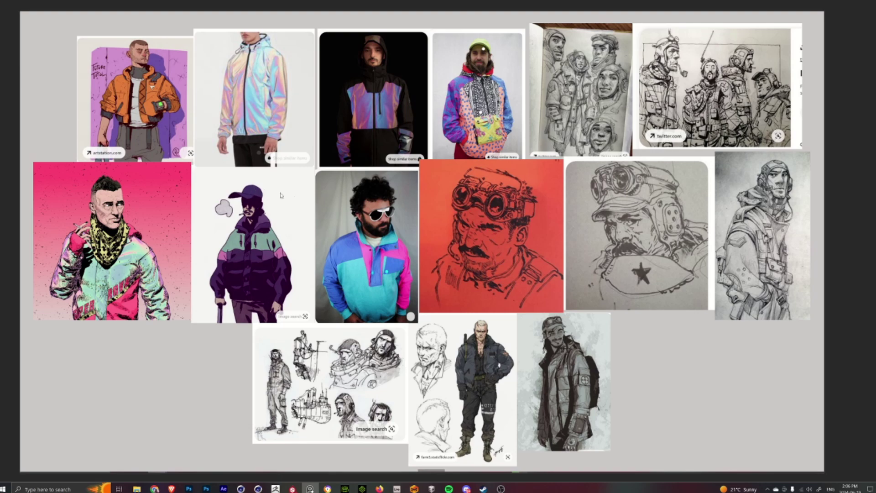
scroll(307, 208, "down", 2)
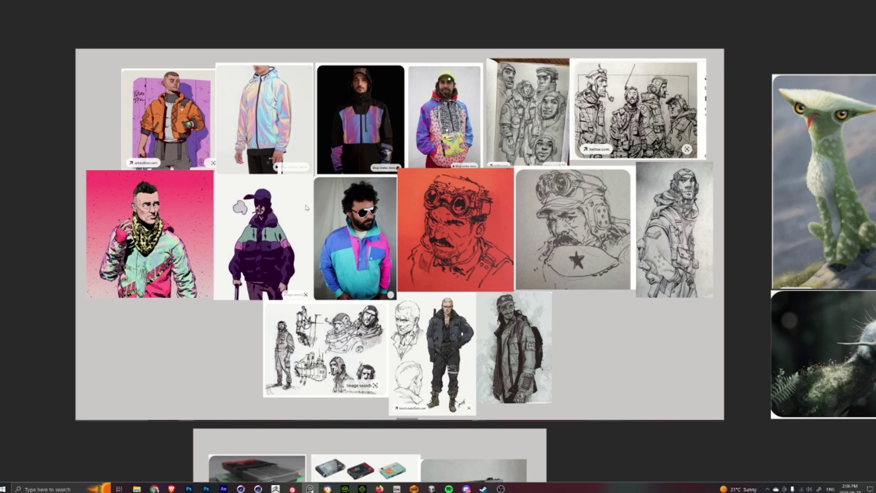
scroll(292, 183, "up", 1)
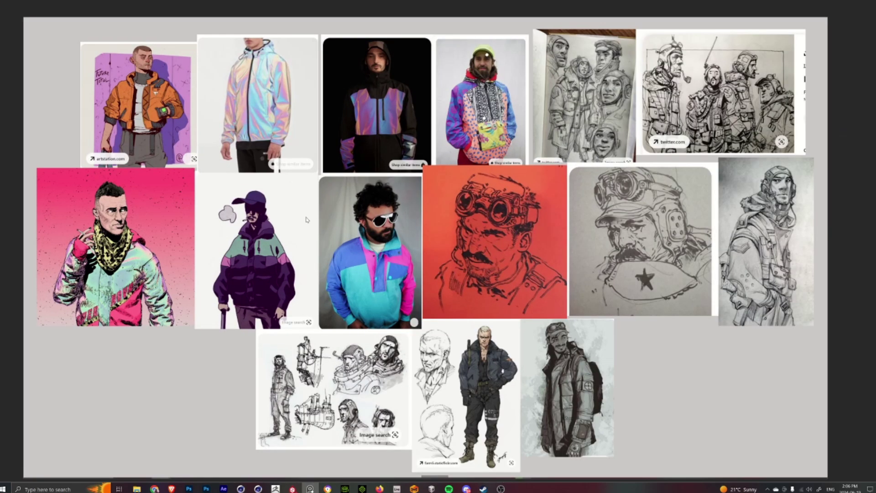
mouse_move(306, 217)
middle_mouse_down()
mouse_move(295, 206)
mouse_move(301, 212)
middle_mouse_up()
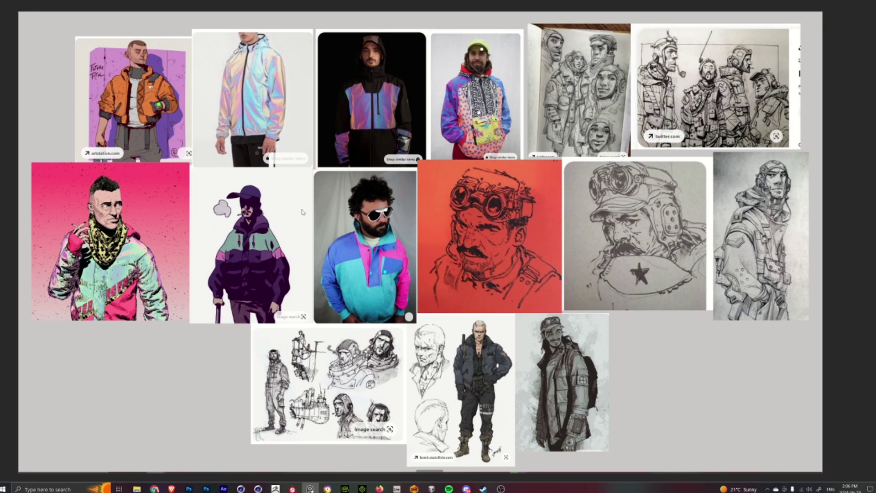
scroll(195, 149, "down", 2)
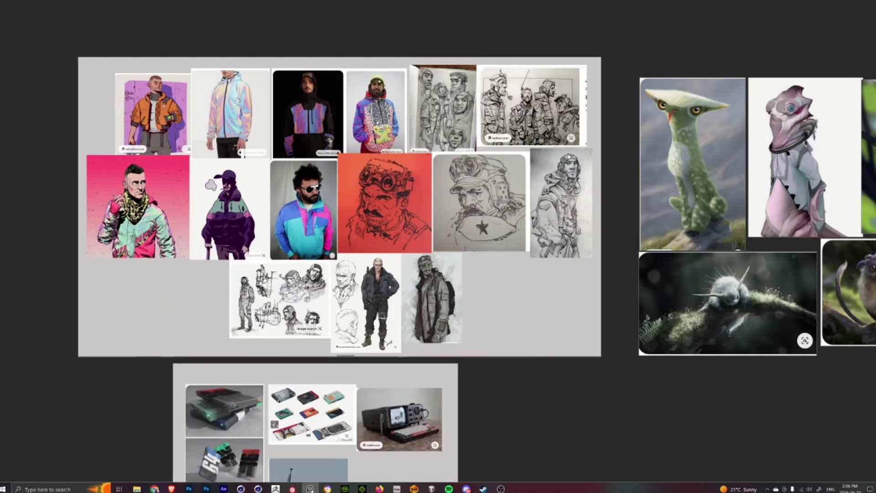
middle_click_drag(512, 263, 313, 276)
middle_click_drag(564, 144, 354, 195)
middle_click_drag(202, 119, 464, 142)
middle_click_drag(256, 357, 312, 216)
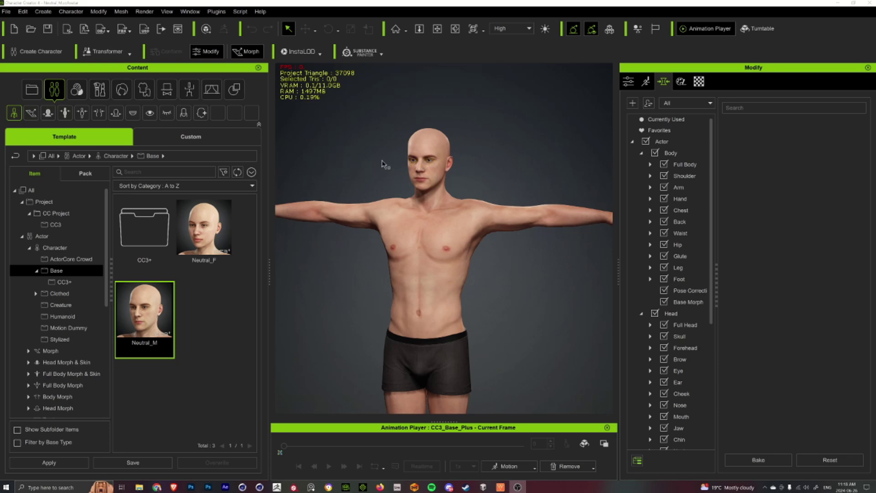
Step: Set the Brow Height of the neutral male base character to 45
right_click_drag(368, 299, 592, 288)
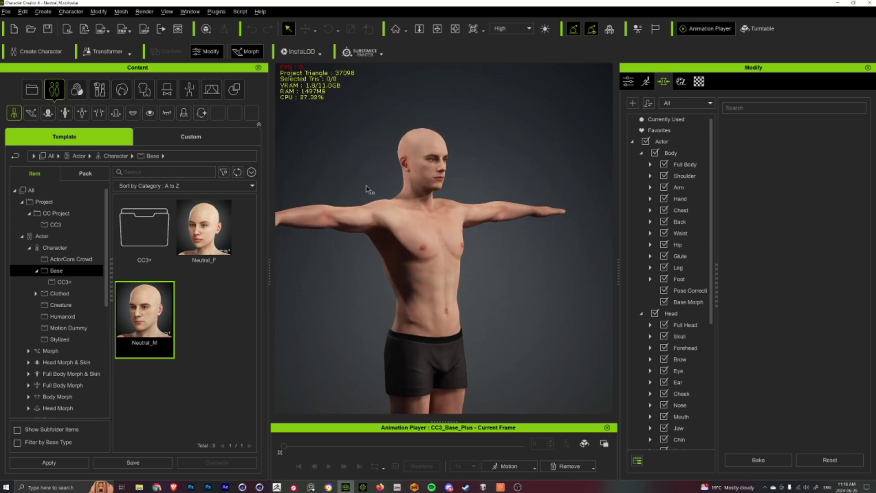
scroll(366, 191, "up", 6)
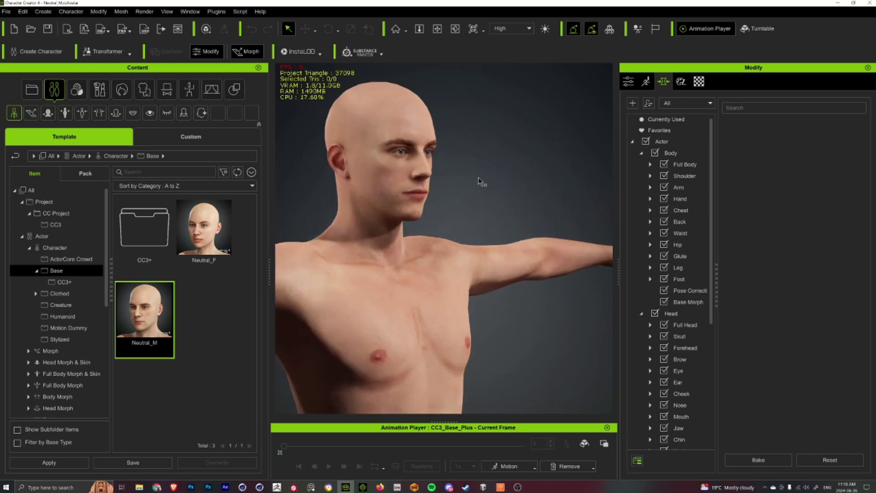
right_click_drag(317, 196, 325, 221)
scroll(397, 274, "down", 3)
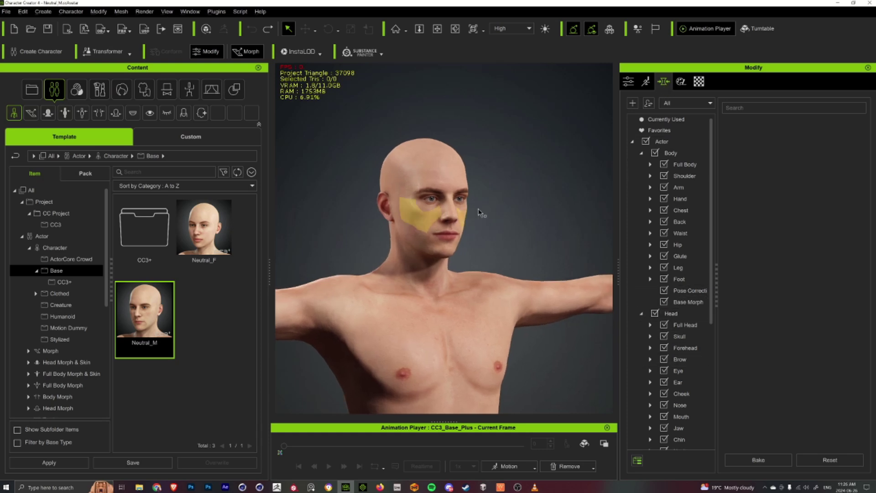
left_click_drag(511, 246, 526, 243, "alt")
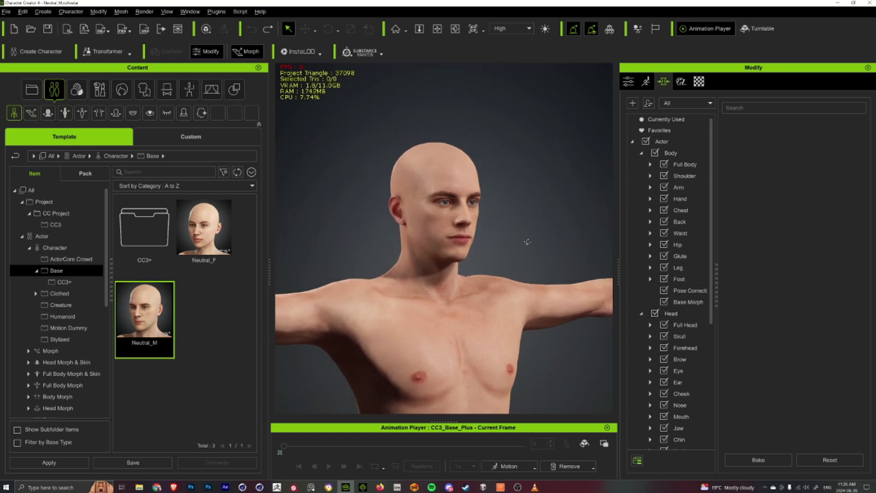
left_click(678, 359)
left_click_drag(776, 146, 792, 146)
scroll(479, 194, "up", 5)
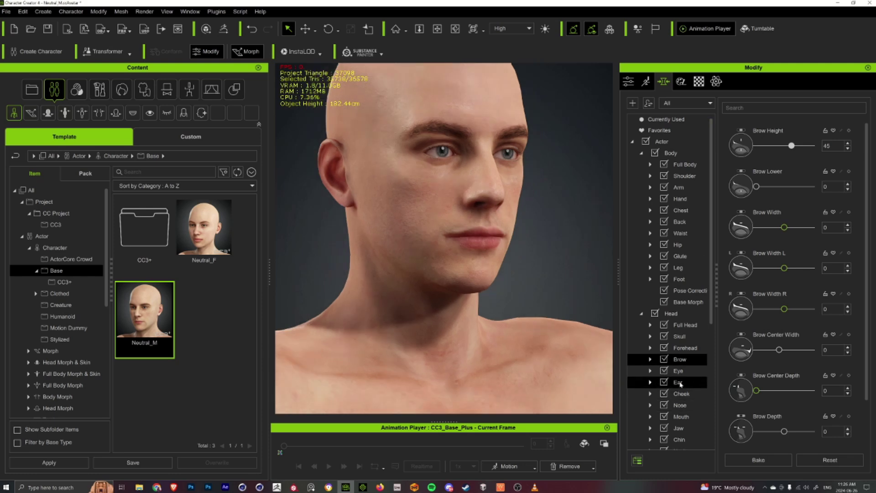
Step: Slightly lower the first ear morph and set Cheek Bone Scale to 30
left_click(679, 383)
left_click_drag(785, 146, 780, 146)
left_click(430, 206)
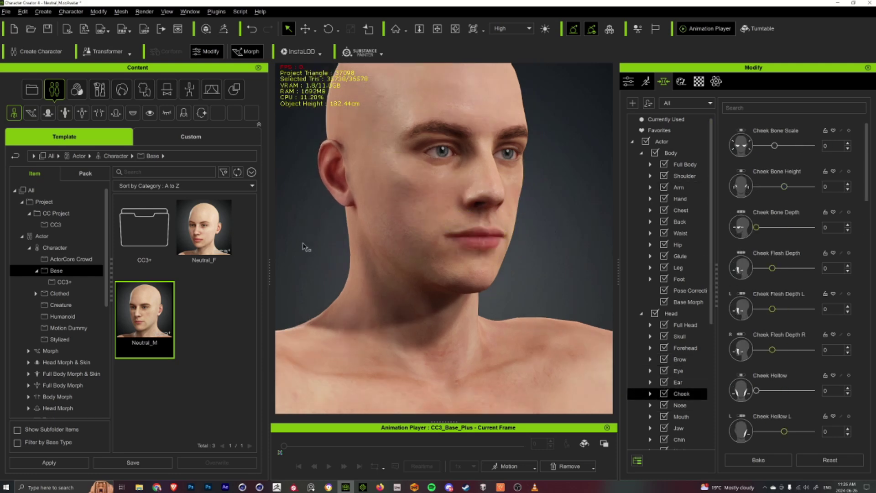
mouse_move(431, 207)
left_mouse_down()
mouse_move(401, 203)
mouse_move(443, 203)
mouse_move(423, 198)
left_mouse_up()
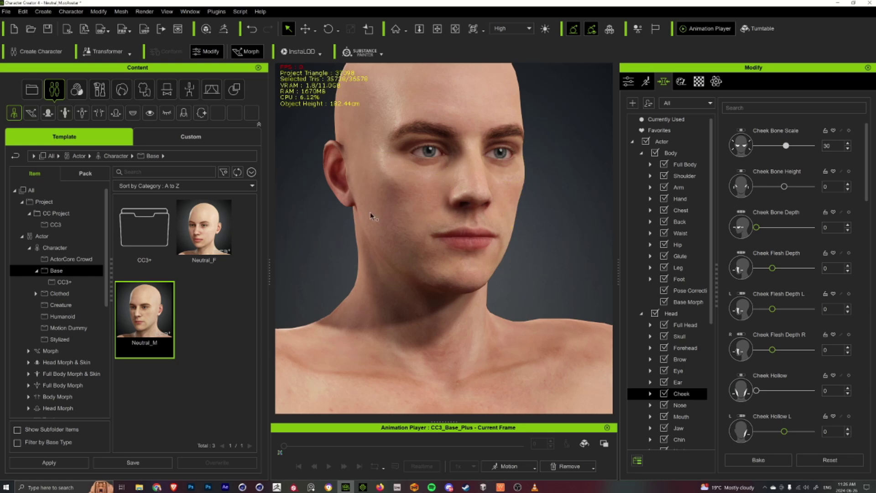
Step: Hollow the cheeks by sculpting the cheek area in side view until Cheek Hollow is 90
right_click_drag(402, 211, 556, 189)
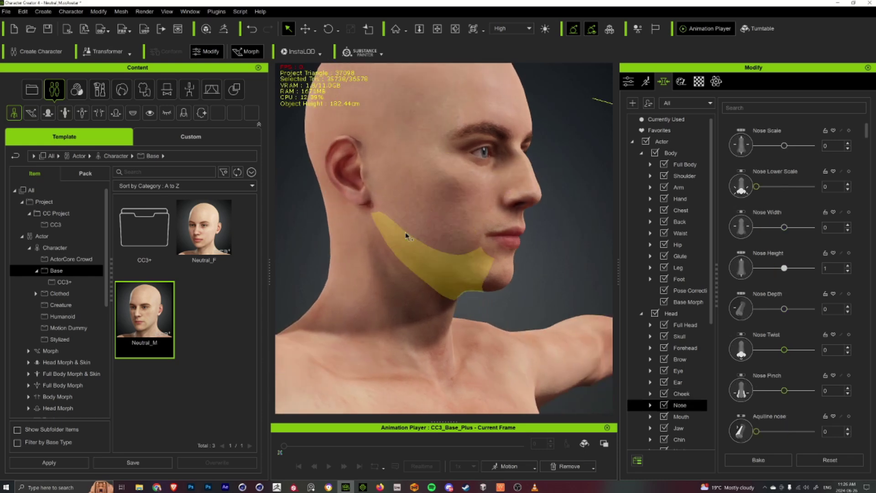
left_click(449, 228)
left_click_drag(475, 224, 541, 236)
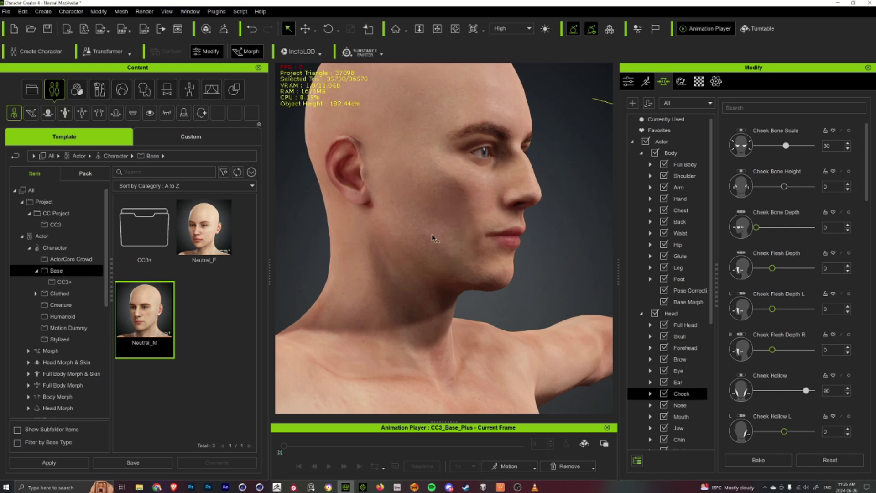
Step: Reshape the jaw on the model to a Jaw Corner Height of 31
right_click_drag(539, 240, 297, 238)
left_click_drag(383, 251, 371, 266)
right_click_drag(340, 246, 446, 219)
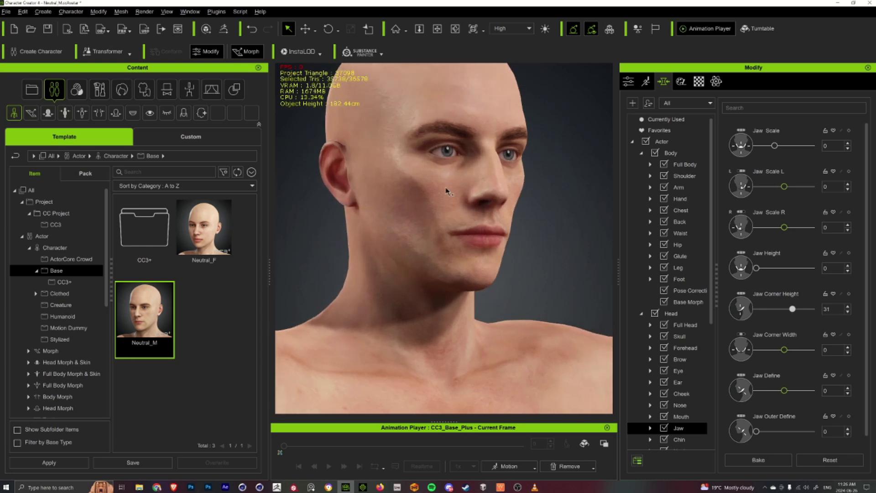
Step: Blend the CC3+_Kevin_Head morph into the head at a value of 24
left_click(670, 315)
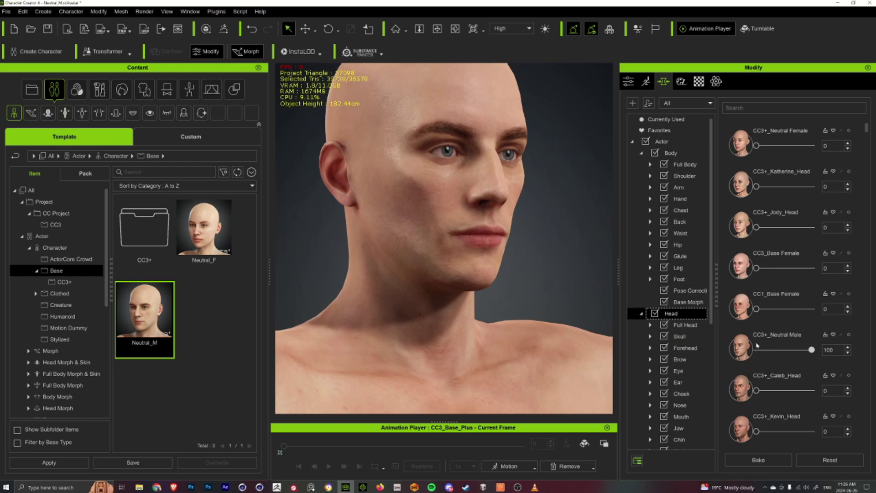
scroll(760, 302, "down", 3)
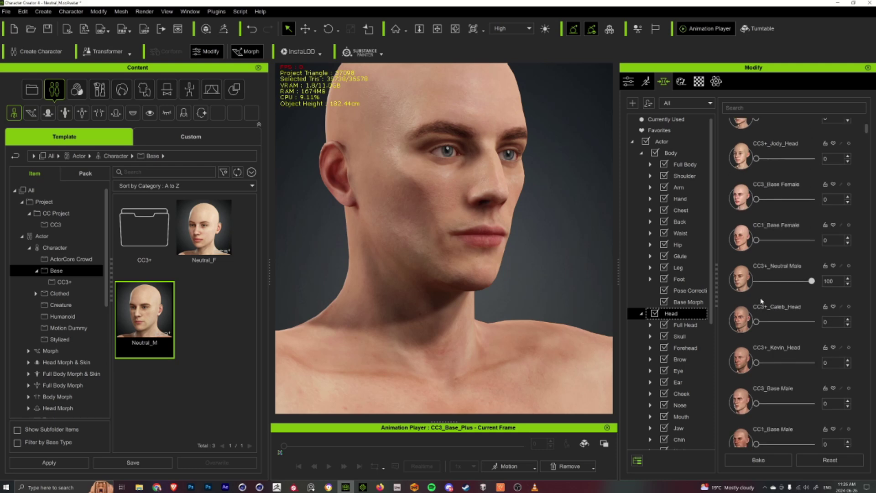
left_click_drag(756, 363, 784, 359)
right_click_drag(542, 246, 502, 244)
scroll(484, 172, "down", 3)
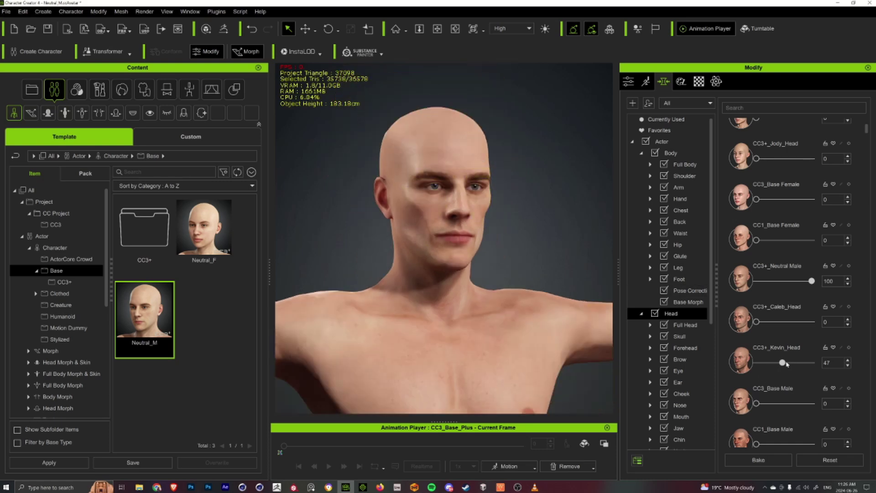
left_click_drag(781, 363, 775, 364)
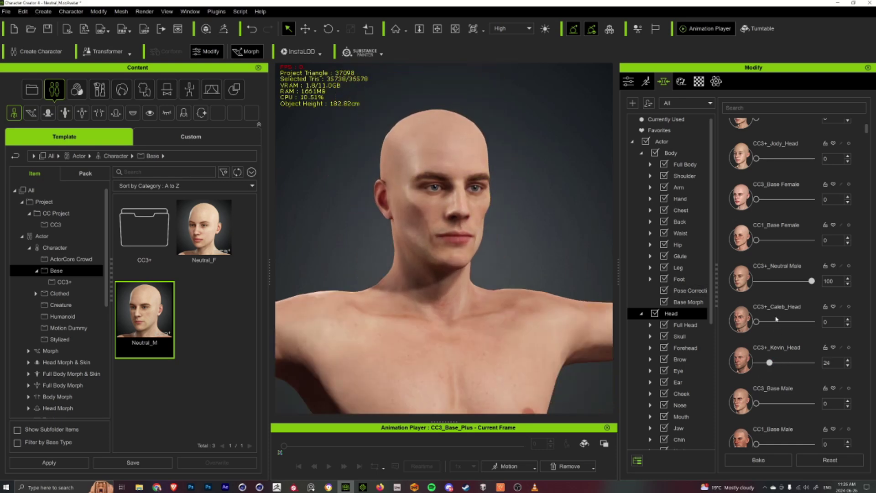
scroll(776, 347, "down", 3)
right_click_drag(490, 235, 431, 216)
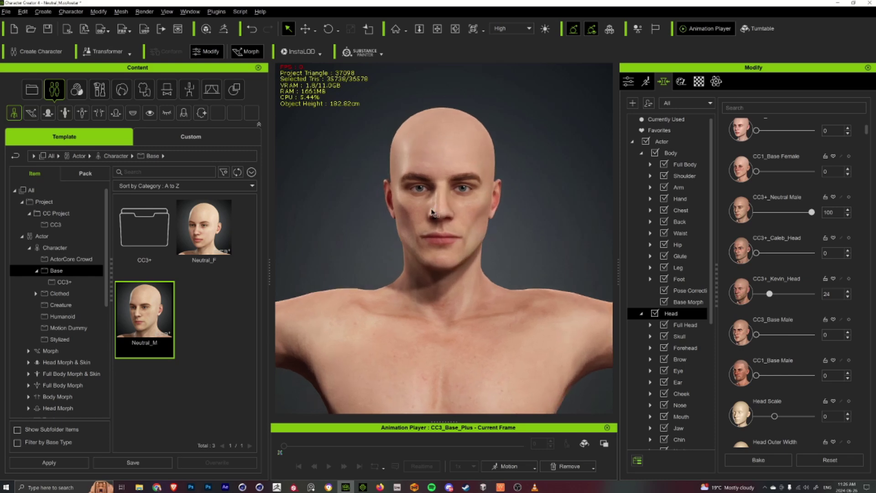
right_click_drag(364, 213, 420, 209)
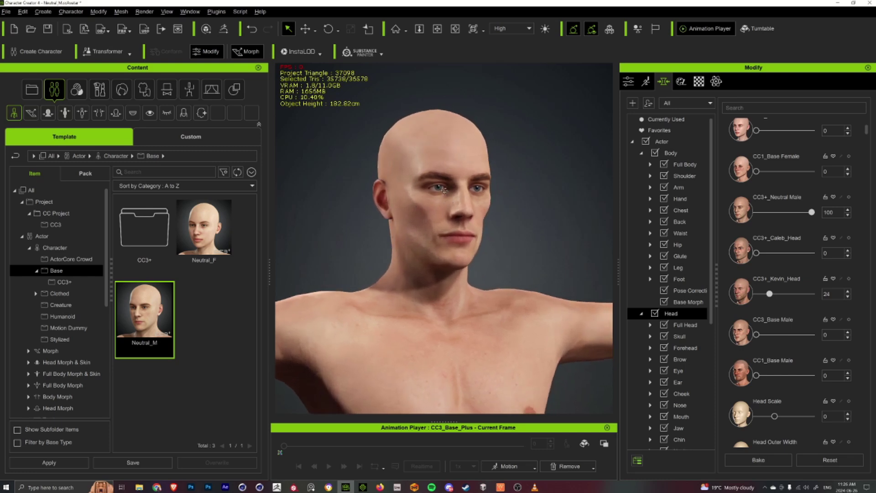
left_click(429, 159)
left_click(404, 137)
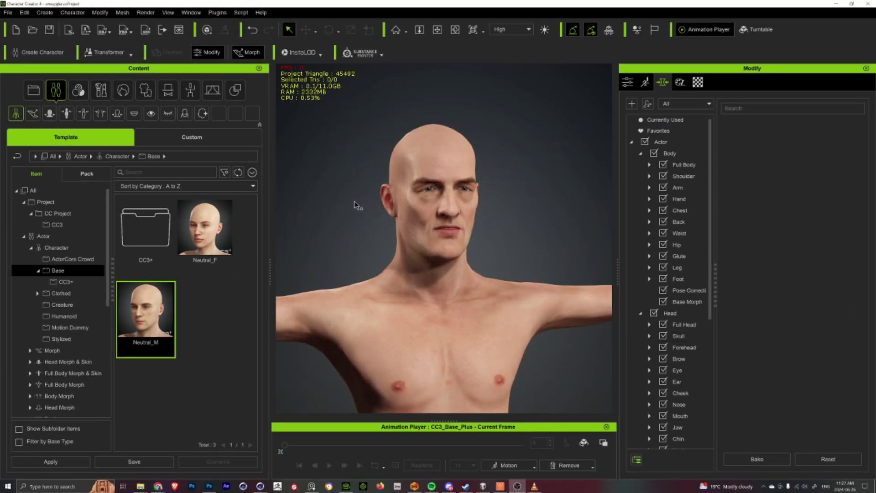
Step: Examine the customized male character's head and body and the female character's head from several angles
right_click_drag(357, 206, 382, 213)
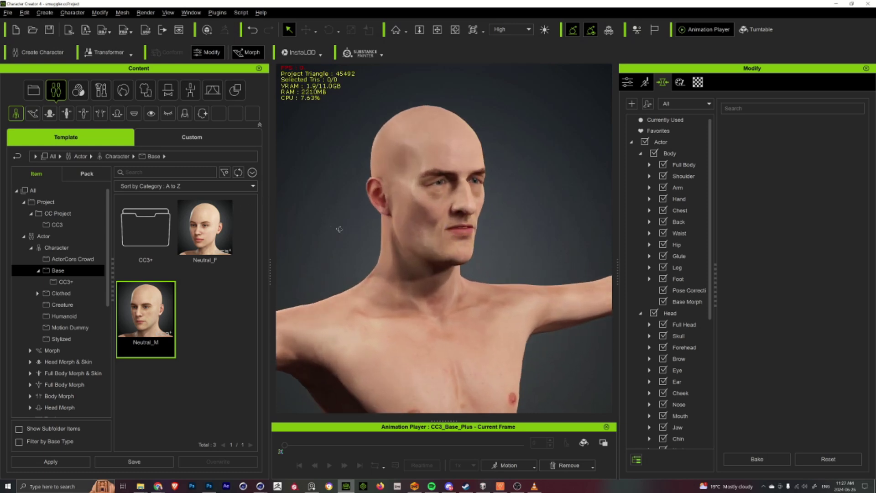
right_click_drag(330, 228, 386, 224)
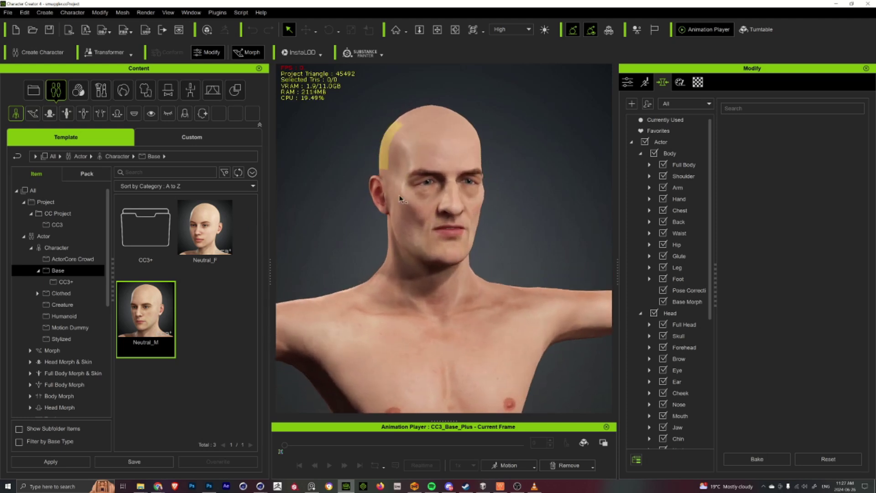
right_click_drag(399, 218, 362, 227)
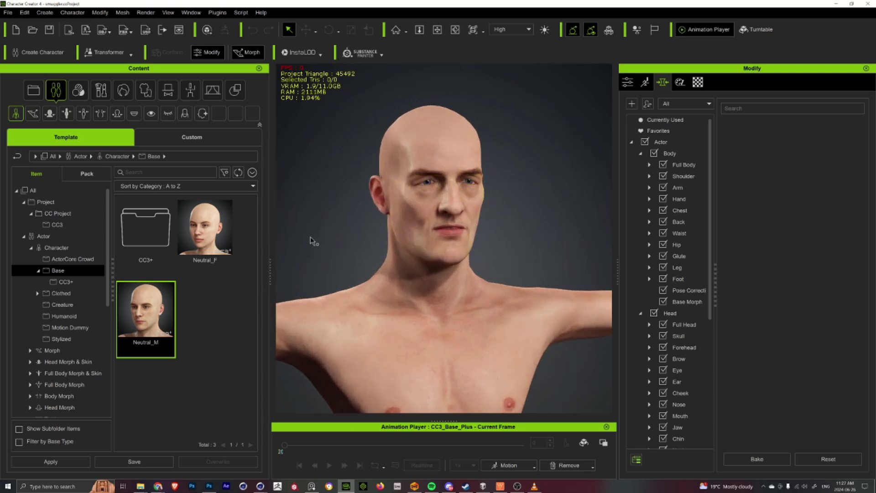
right_click_drag(310, 237, 365, 231)
scroll(357, 250, "down", 3)
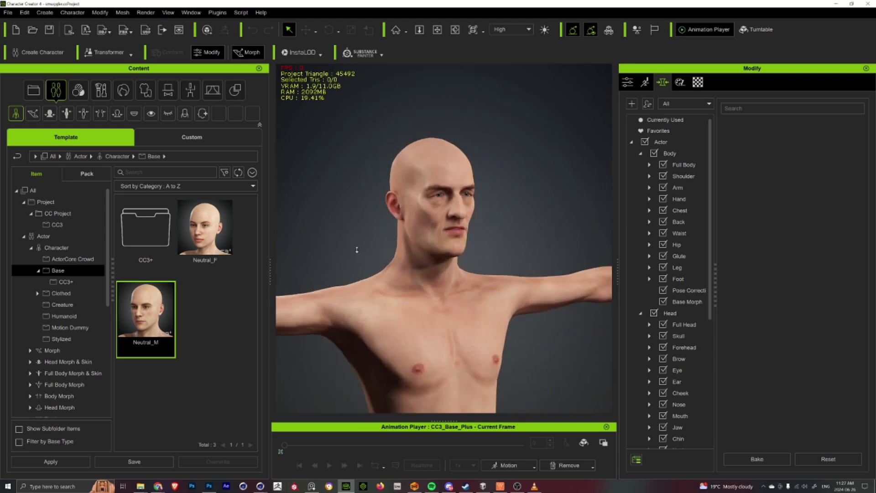
scroll(357, 250, "down", 2)
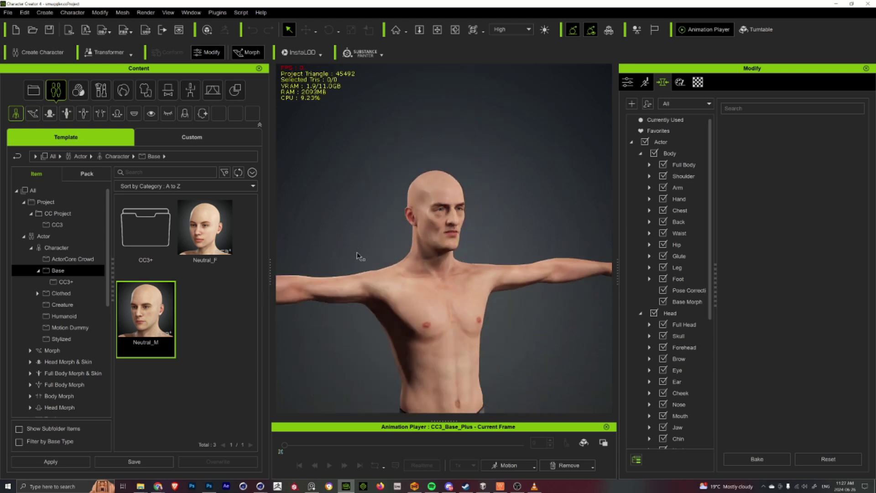
scroll(356, 256, "down", 2)
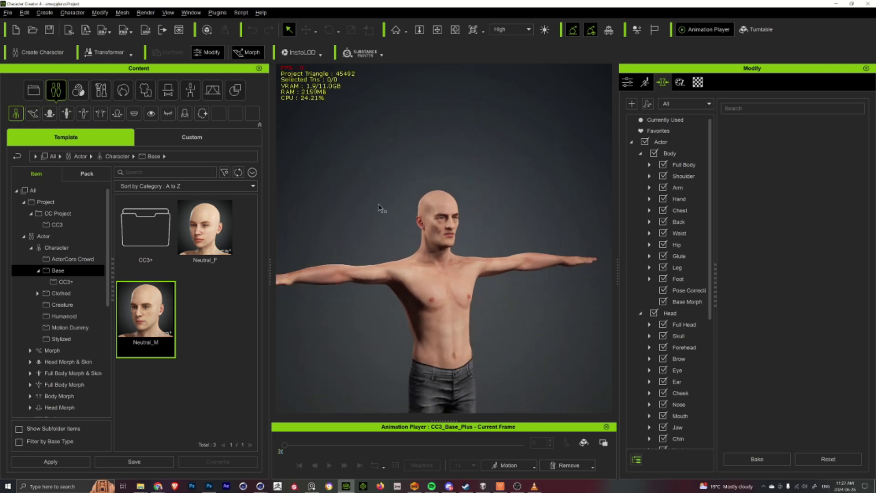
middle_click_drag(357, 208, 360, 139)
right_click_drag(382, 269, 308, 268)
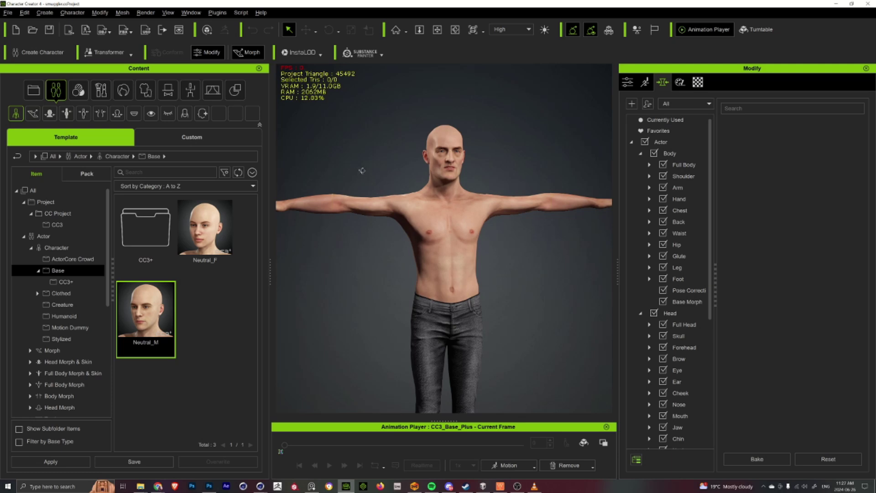
right_click_drag(374, 173, 497, 199)
right_click_drag(387, 241, 398, 267)
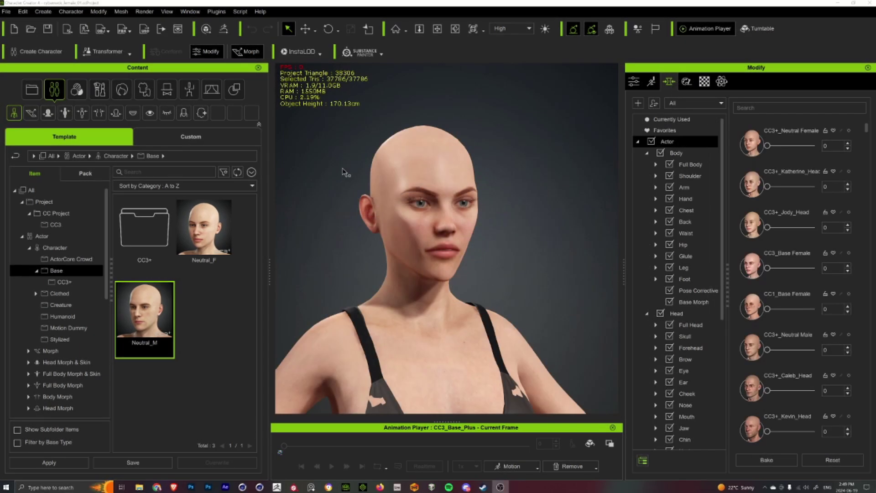
right_click_drag(345, 238, 170, 235)
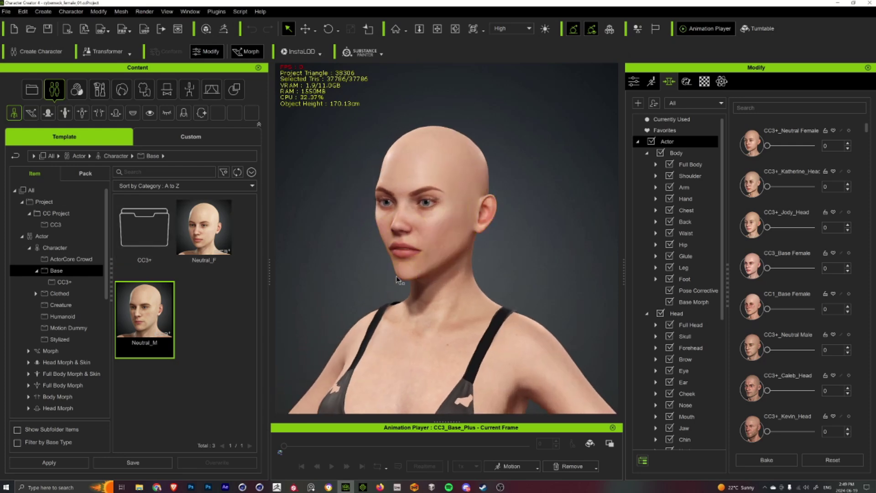
right_click_drag(411, 267, 484, 224)
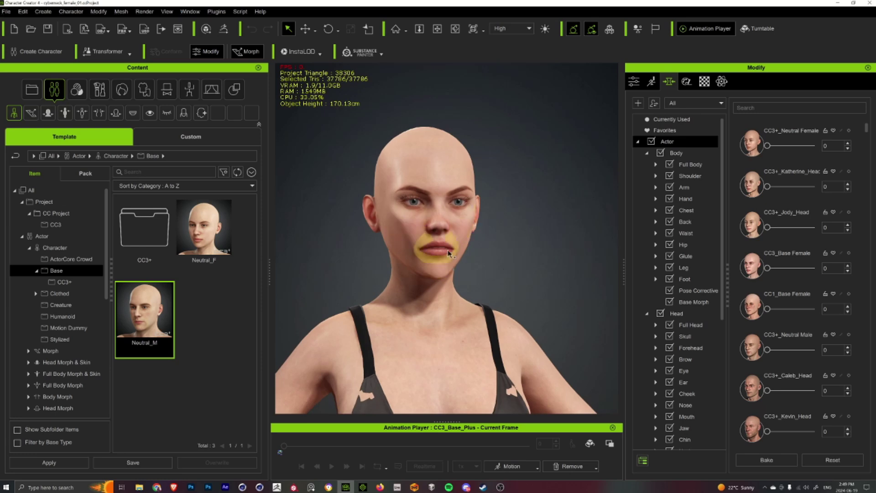
Step: Send the female character's body and tongue meshes to ZBrush with GoZ in A-Pose, matching the ZBrush model scale
right_click_drag(344, 268, 293, 254)
left_click(224, 29)
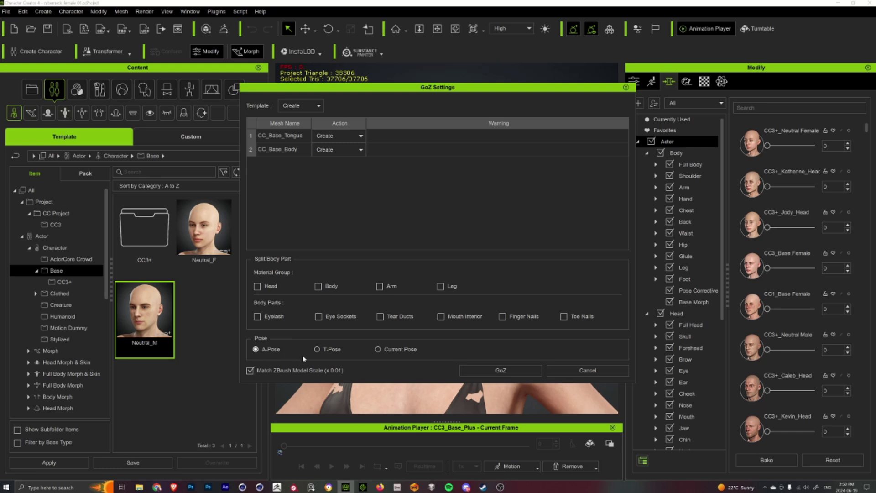
left_click(501, 370)
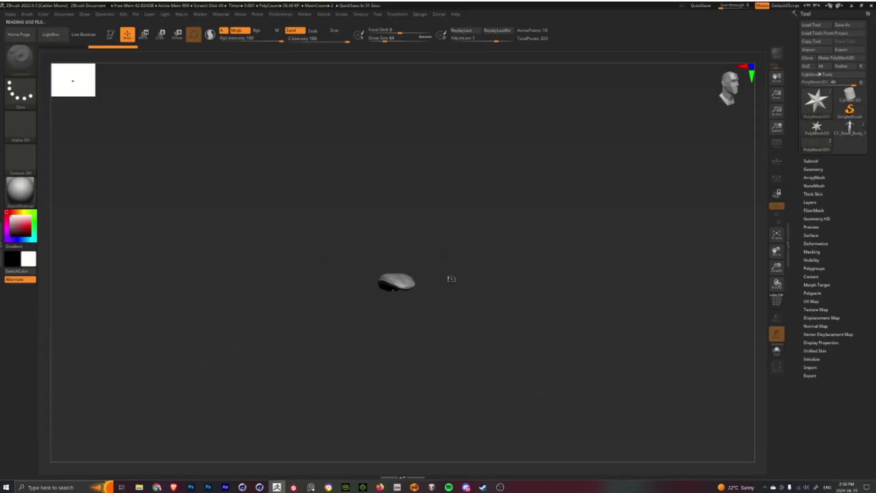
left_click_drag(268, 246, 418, 262)
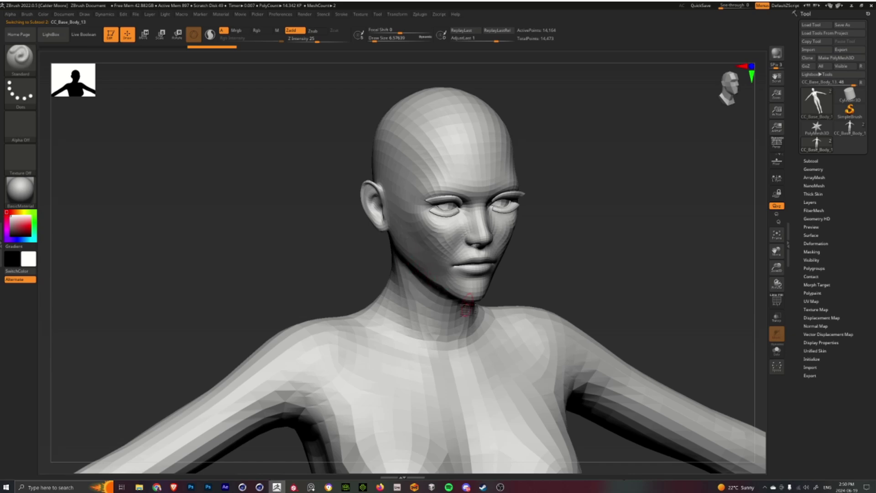
mouse_move(328, 236)
left_mouse_down()
mouse_move(290, 231)
mouse_move(338, 231)
left_mouse_up()
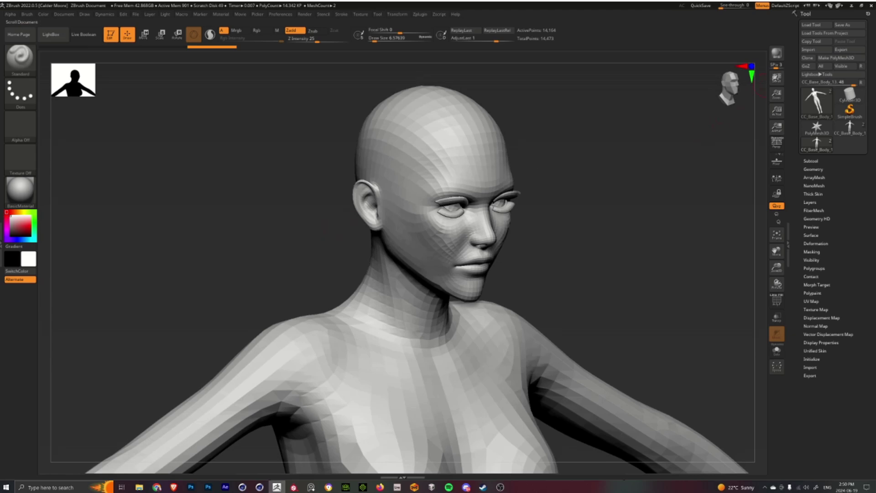
Step: Send the body mesh back to Character Creator with GoZ and update CC_Base_Body in A-Pose at the matched model scale
left_click(806, 66)
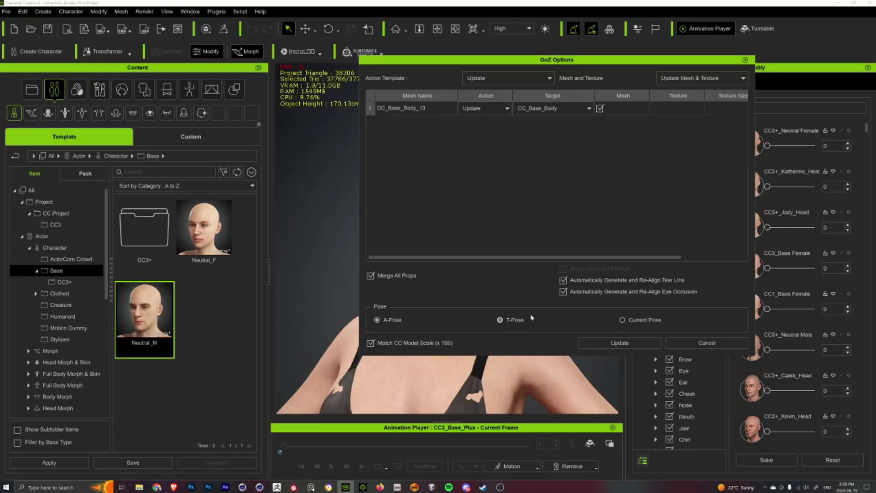
left_click(598, 343)
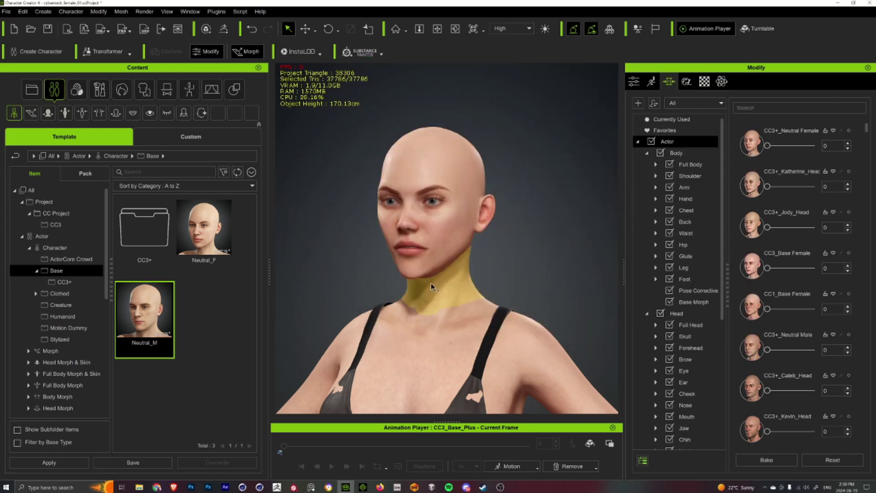
right_click_drag(429, 250, 451, 235)
right_click_drag(526, 282, 383, 278)
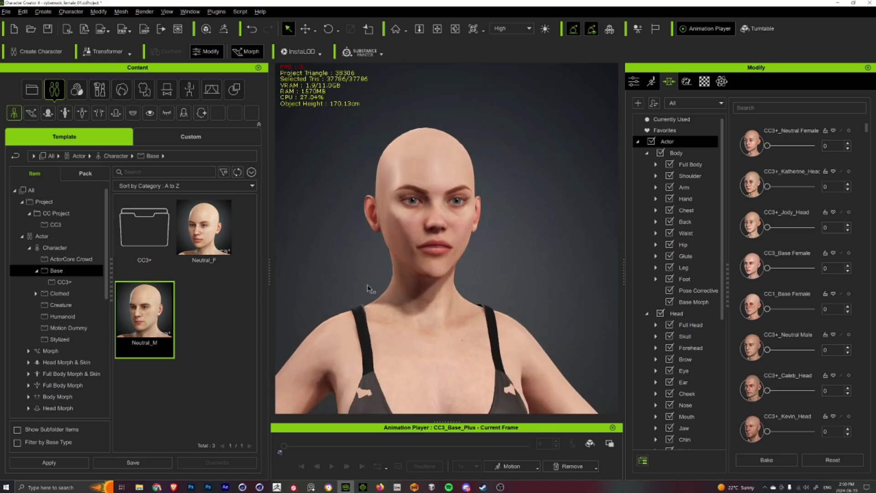
right_click_drag(509, 265, 448, 261)
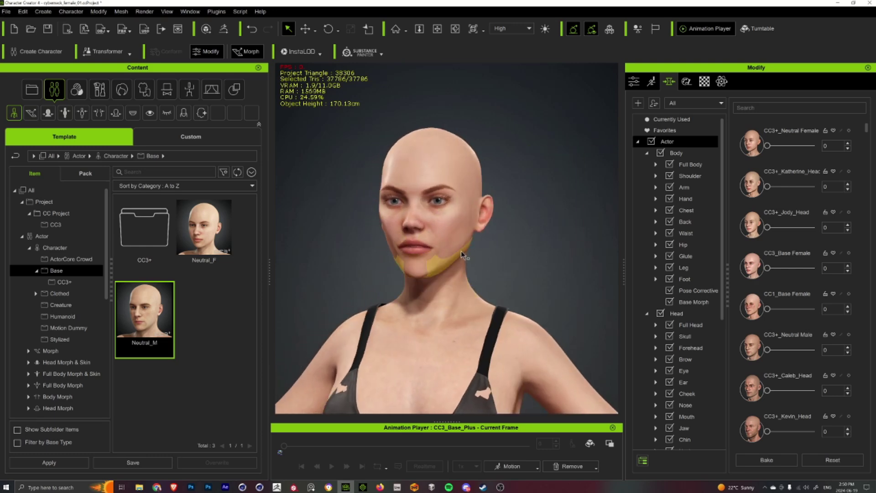
left_click(448, 263)
mouse_move(429, 256)
left_mouse_down()
mouse_move(494, 247)
mouse_move(438, 251)
left_mouse_up()
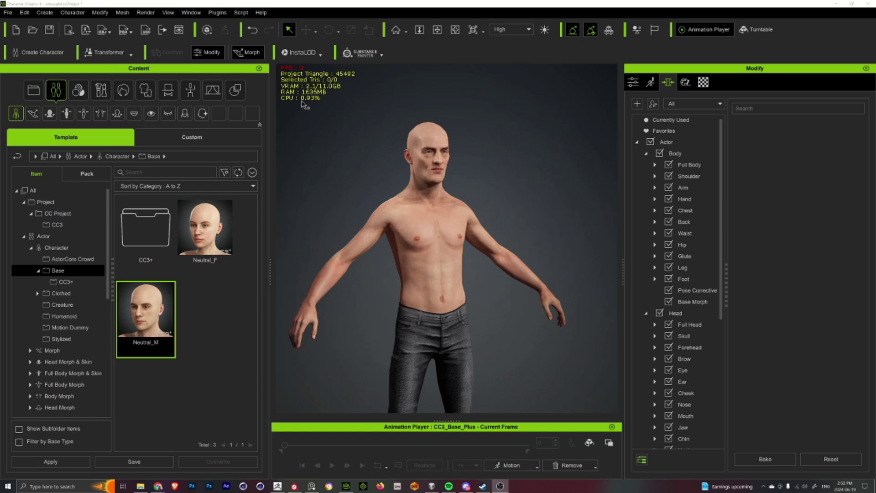
Step: Export the clothed male character as FBX with the Maya preset, Mesh and Motion, current pose and 60 fps
left_click(10, 15)
mouse_move(48, 97)
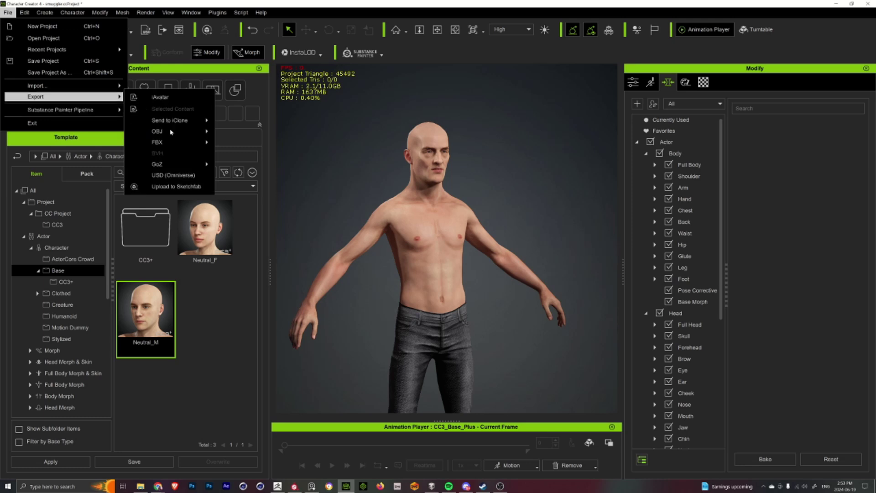
mouse_move(196, 143)
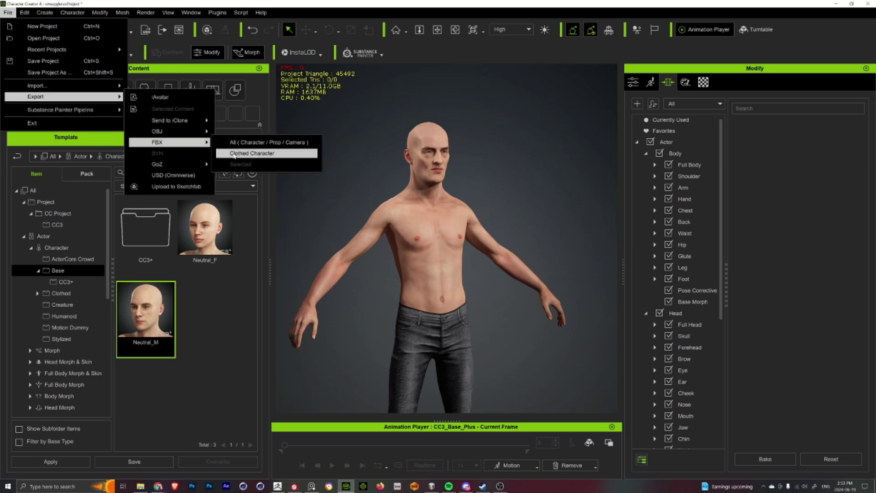
left_click(235, 154)
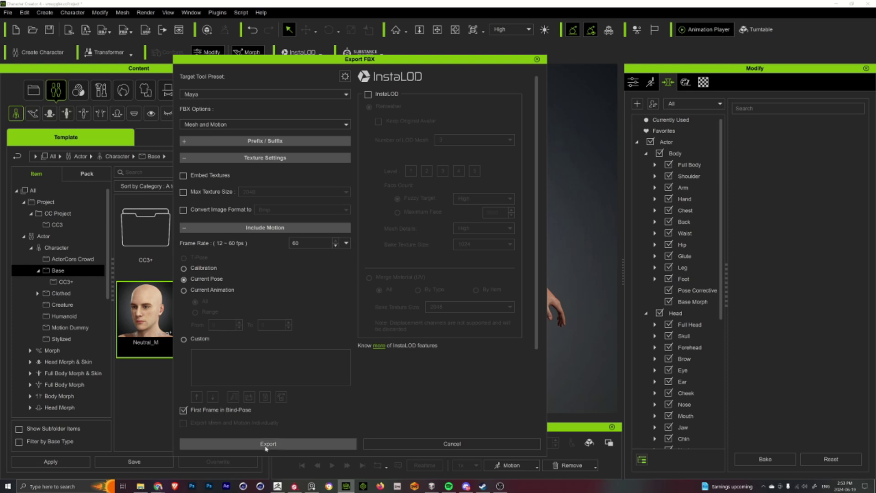
left_click(235, 445)
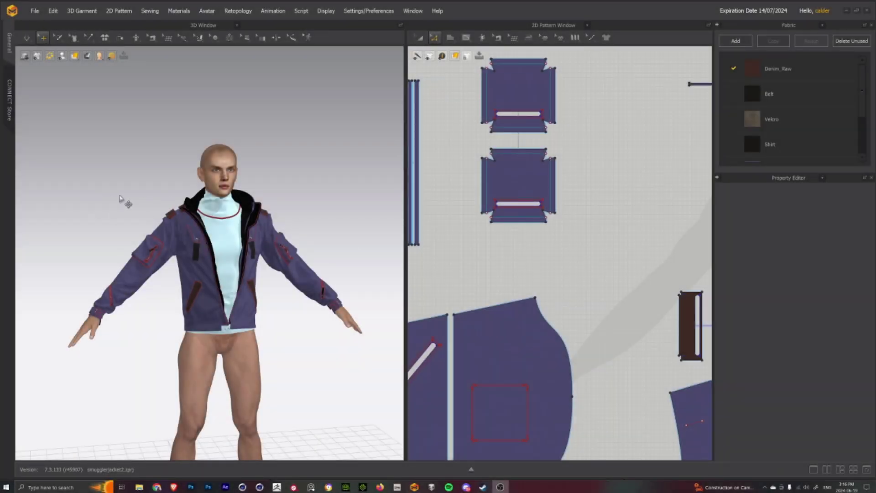
Step: Switch to Marvelous Designer and examine the fit of the jacket and turtleneck on the male avatar from several angles
left_click(108, 209)
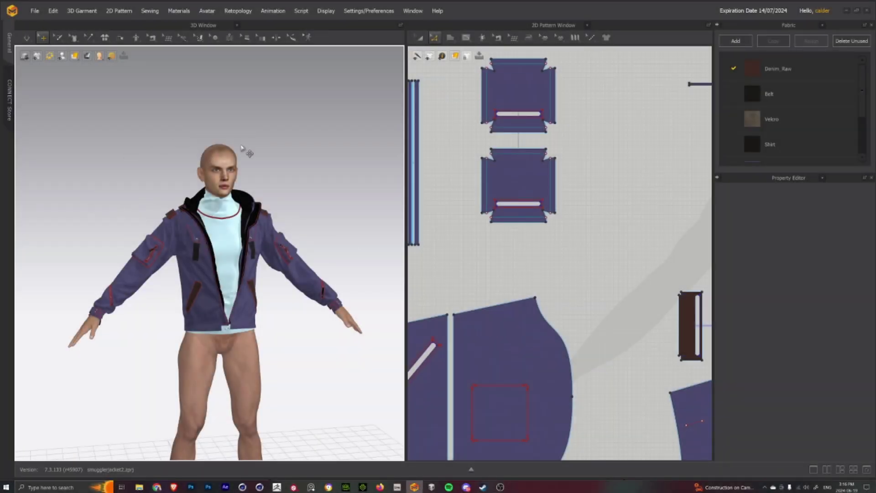
mouse_move(89, 219)
right_mouse_down()
mouse_move(139, 211)
mouse_move(77, 209)
mouse_move(95, 213)
right_mouse_up()
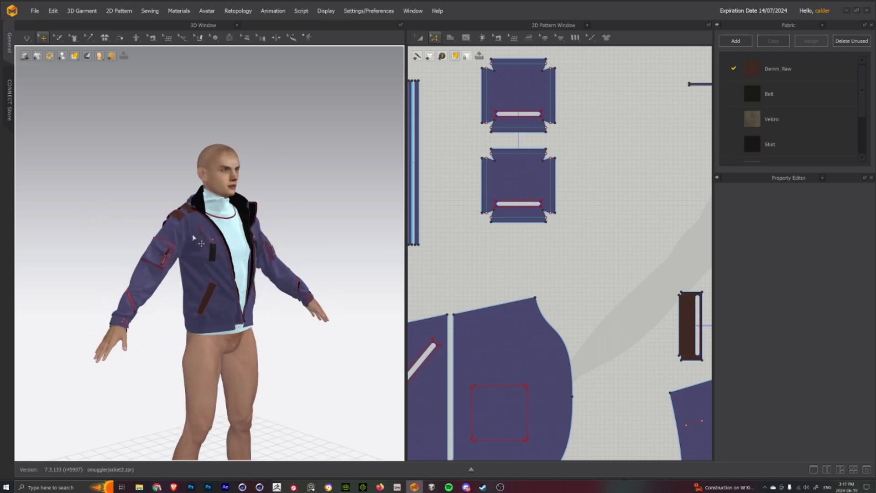
scroll(190, 228, "up", 5)
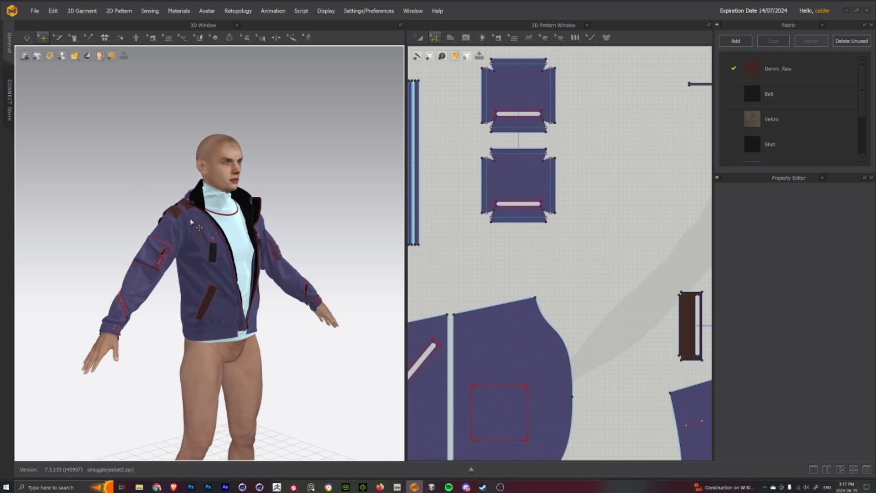
right_click_drag(155, 150, 224, 257)
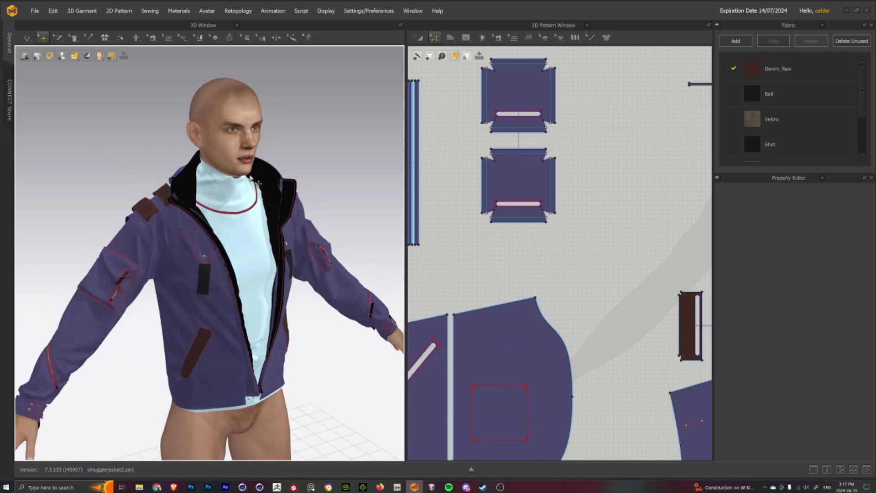
right_click_drag(264, 178, 88, 198)
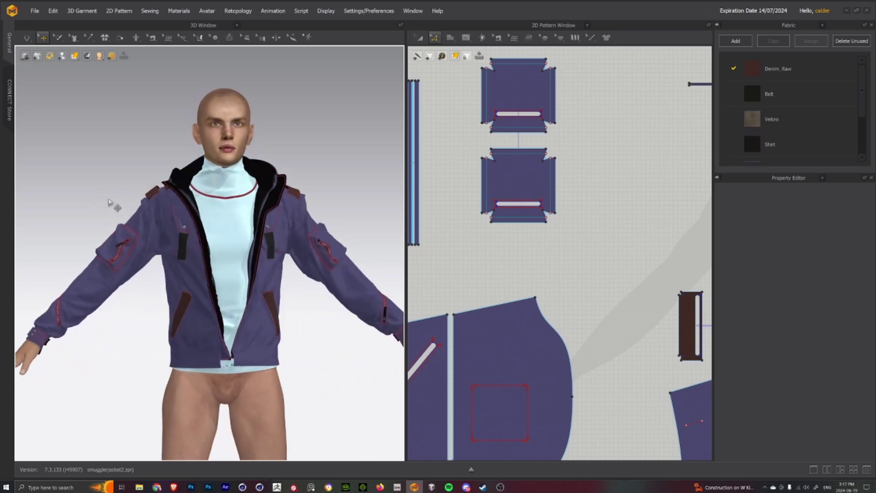
right_click_drag(172, 213, 129, 192)
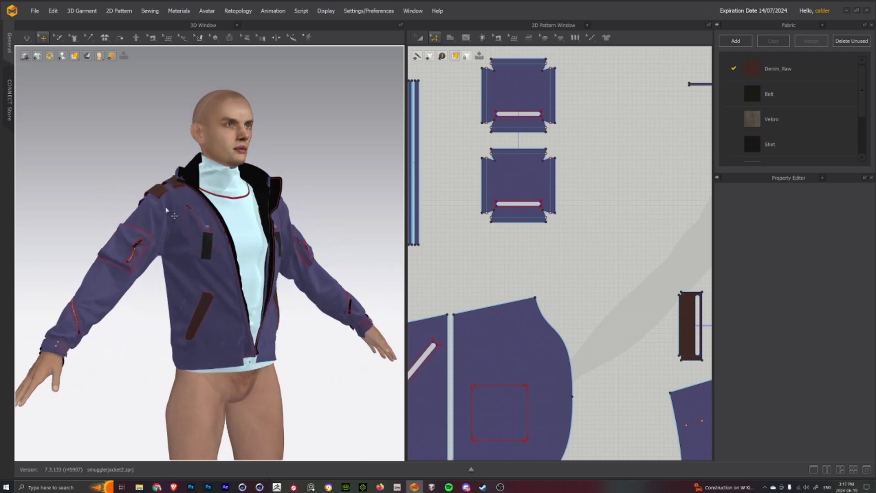
scroll(163, 211, "up", 2)
mouse_move(137, 179)
right_mouse_down()
mouse_move(96, 184)
mouse_move(129, 192)
mouse_move(138, 180)
right_mouse_up()
scroll(137, 180, "down", 2)
scroll(190, 297, "up", 4)
Step: Inspect the jacket's pockets, shoulder straps and collar up close, selecting the front panel and collar piece to check their properties
middle_click_drag(160, 368, 150, 298)
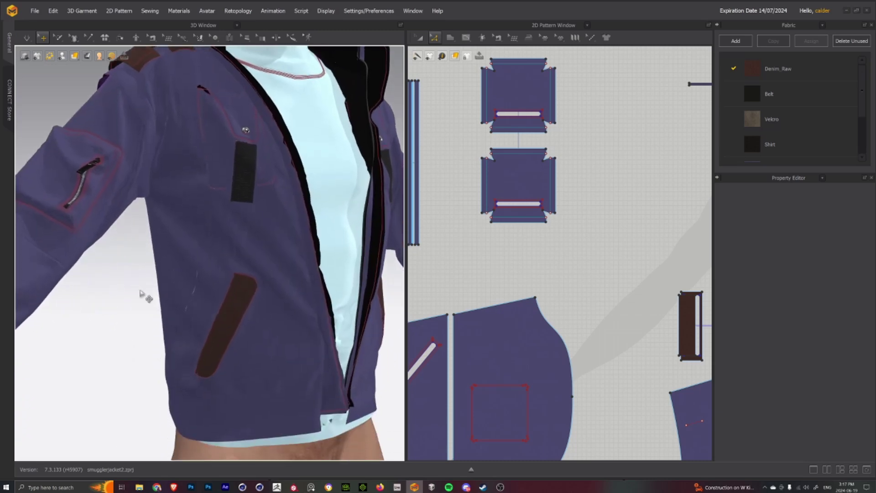
scroll(152, 300, "up", 4)
left_click(217, 237)
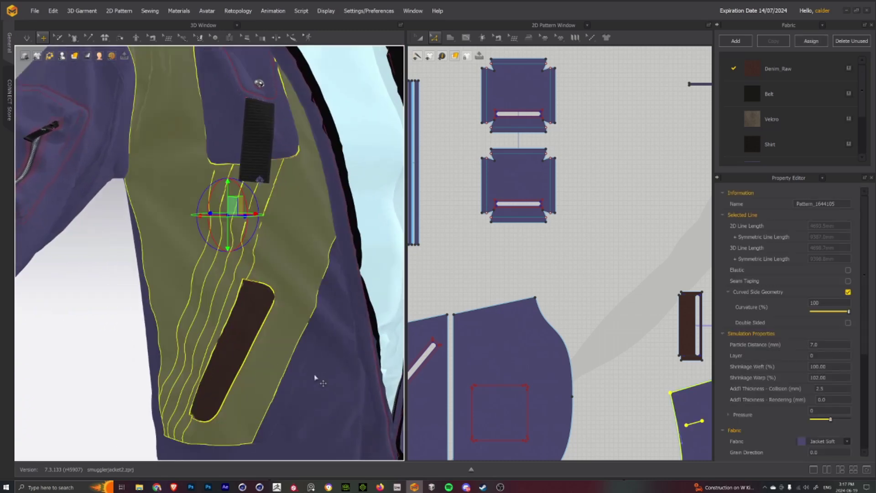
left_click(113, 279)
scroll(157, 151, "down", 6)
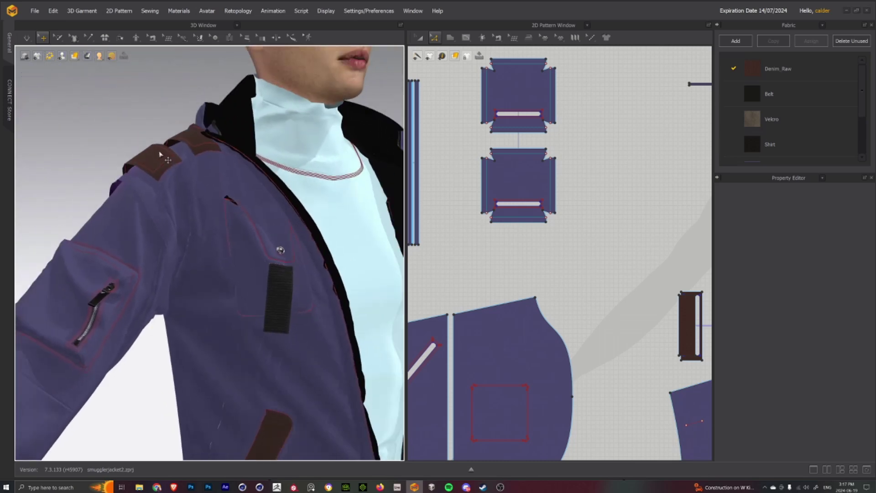
right_click_drag(126, 157, 167, 119)
middle_click_drag(167, 119, 107, 127)
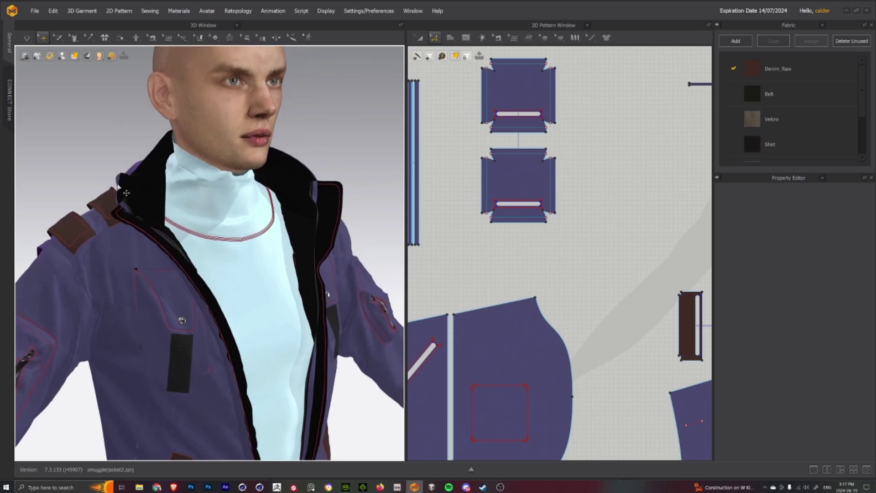
mouse_move(108, 149)
right_mouse_down()
mouse_move(165, 138)
mouse_move(106, 145)
right_mouse_up()
left_click(152, 196)
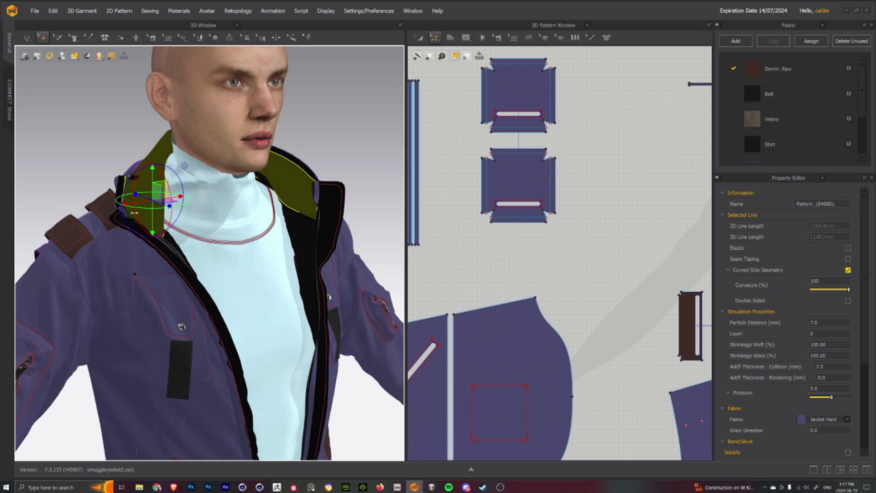
left_click(91, 131)
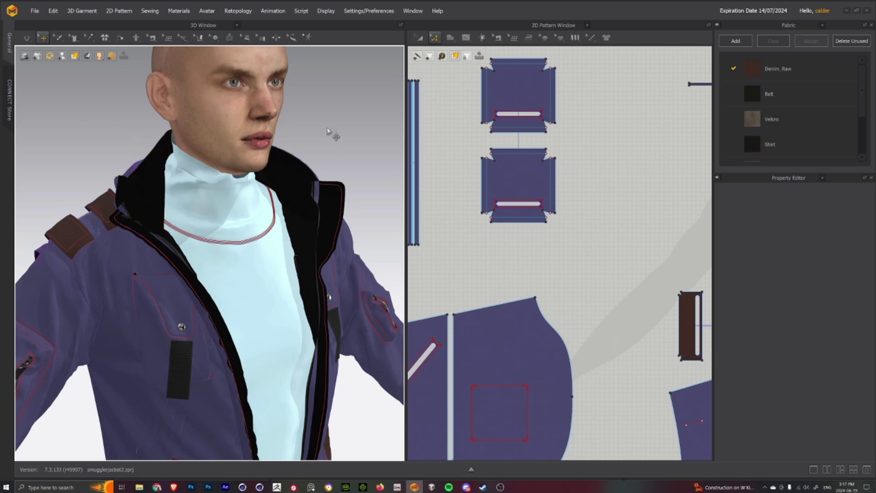
right_click_drag(329, 130, 324, 134)
scroll(325, 133, "down", 3)
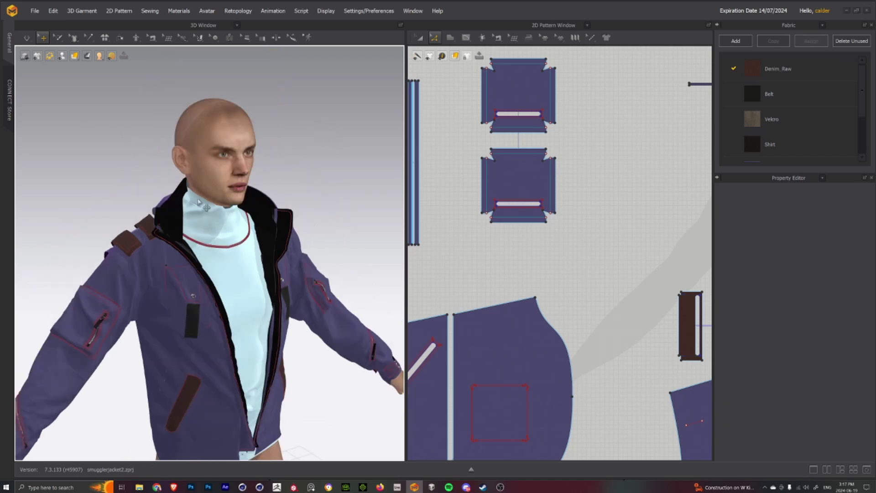
right_click_drag(284, 182, 311, 164)
right_click_drag(117, 166, 150, 166)
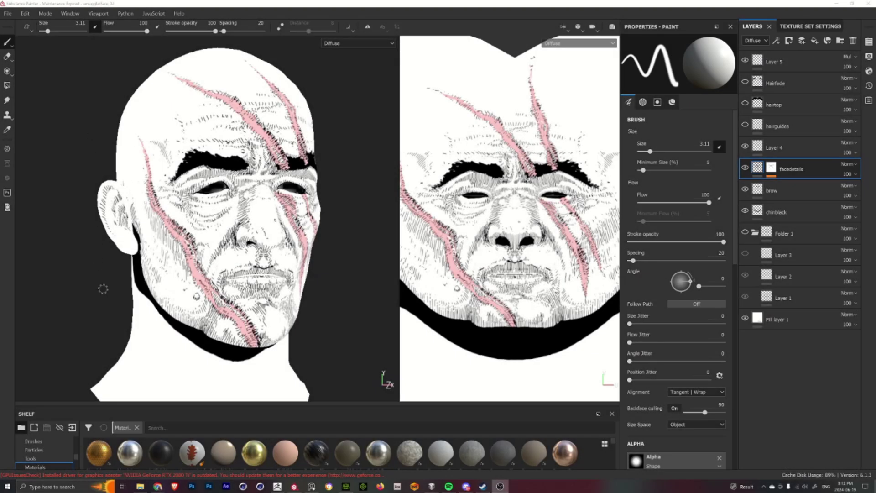
Step: Switch to Substance Painter and examine the hatched face details and pink scars on the head from several angles and in the UV view
mouse_move(89, 288)
middle_mouse_down("alt")
mouse_move(104, 205)
mouse_move(93, 298)
middle_mouse_up("alt")
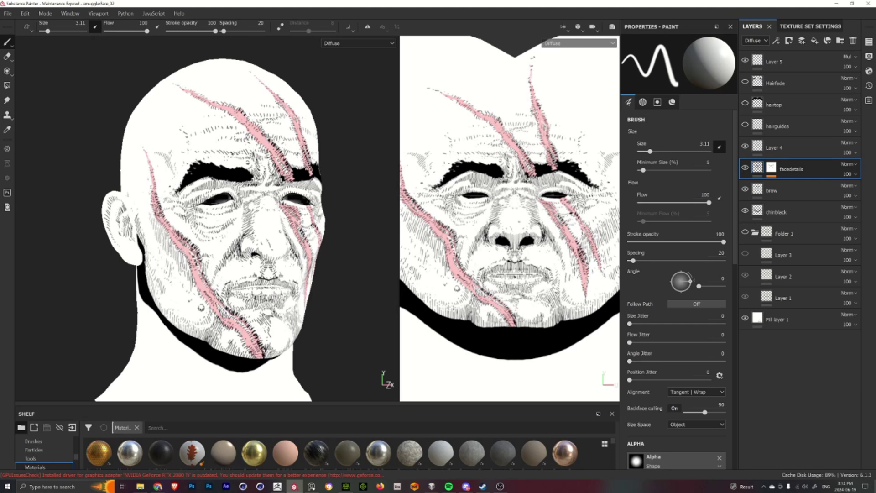
middle_click_drag(157, 221, 159, 208, "alt")
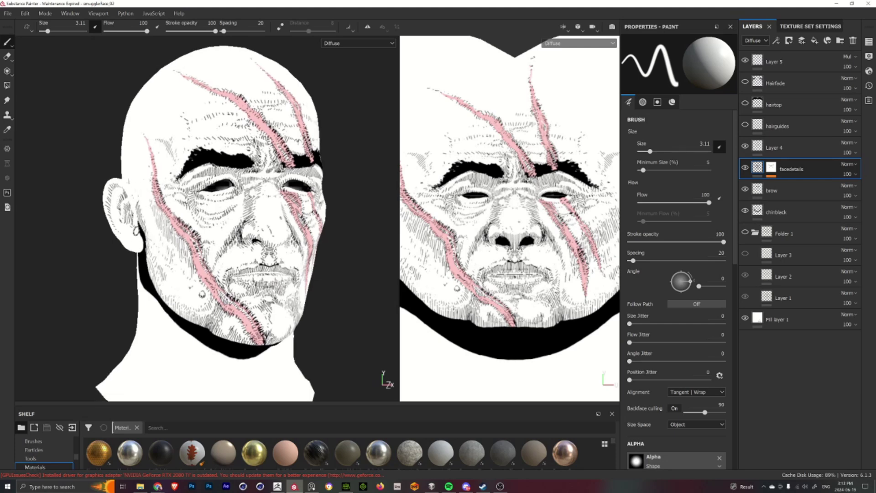
mouse_move(141, 233)
right_mouse_down("alt")
mouse_move(134, 231)
mouse_move(143, 233)
right_mouse_up("alt")
left_click_drag(152, 208, 170, 208, "alt")
middle_click_drag(170, 208, 148, 201, "alt")
scroll(519, 171, "down", 5)
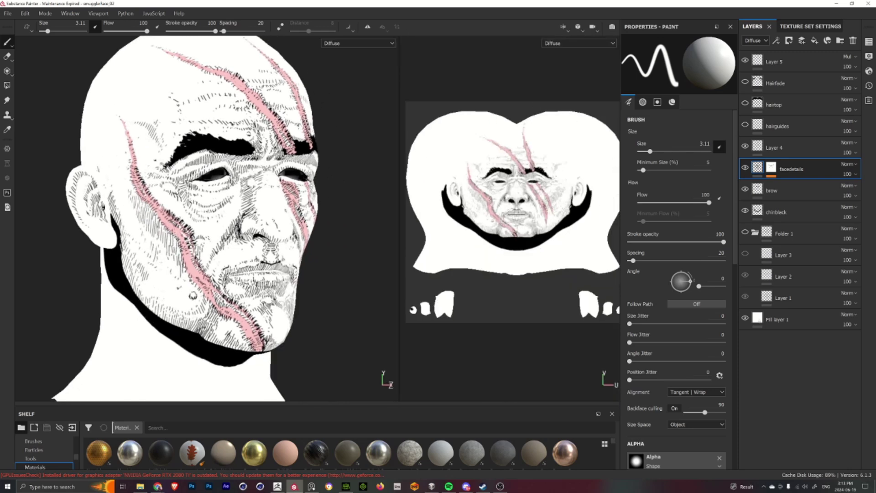
scroll(211, 235, "down", 1)
scroll(210, 232, "up", 1)
scroll(208, 225, "up", 1)
mouse_move(229, 240)
left_mouse_down("alt")
mouse_move(201, 232)
mouse_move(227, 236)
left_mouse_up("alt")
mouse_move(140, 246)
left_mouse_down("alt")
mouse_move(162, 238)
mouse_move(153, 227)
left_mouse_up("alt")
mouse_move(149, 267)
left_mouse_down("alt")
mouse_move(180, 289)
mouse_move(158, 269)
left_mouse_up("alt")
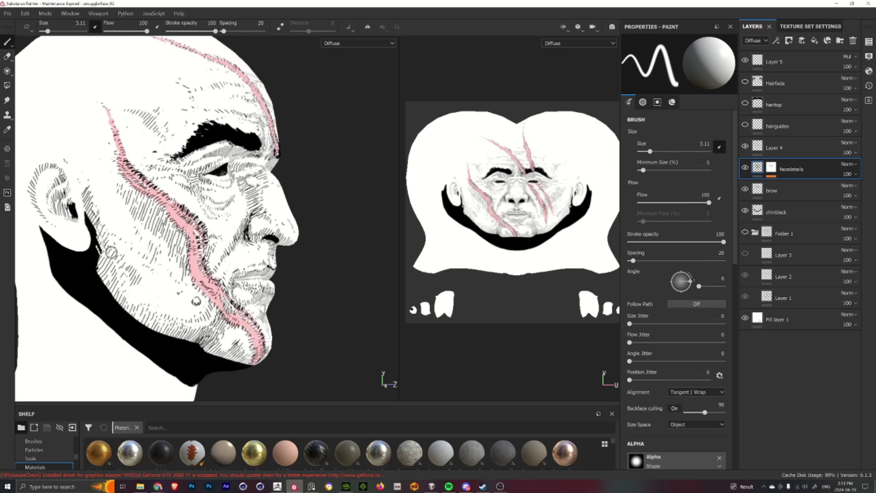
mouse_move(220, 301)
left_mouse_down("alt")
mouse_move(172, 261)
mouse_move(194, 191)
left_mouse_up("alt")
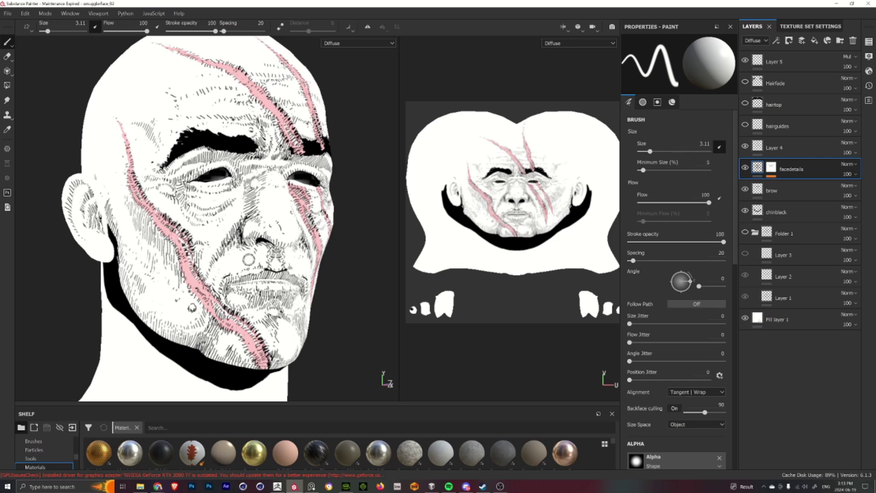
left_click_drag(248, 261, 221, 212, "alt")
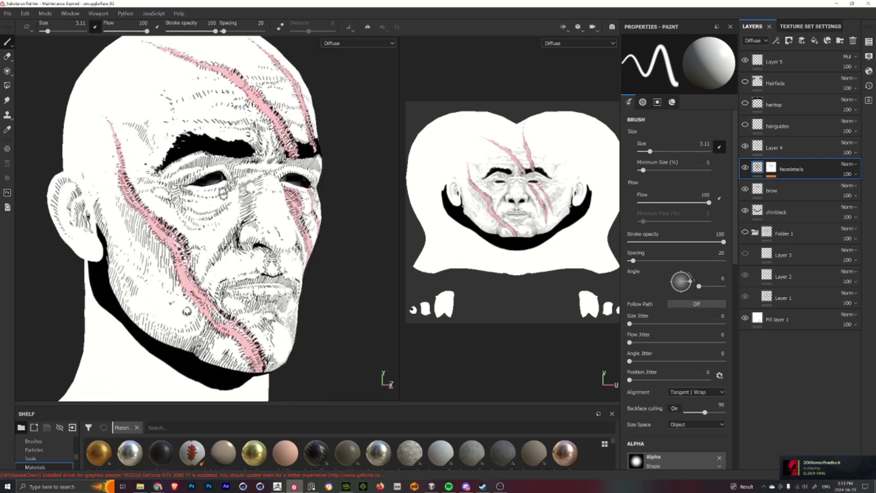
left_click_drag(174, 190, 160, 139, "alt")
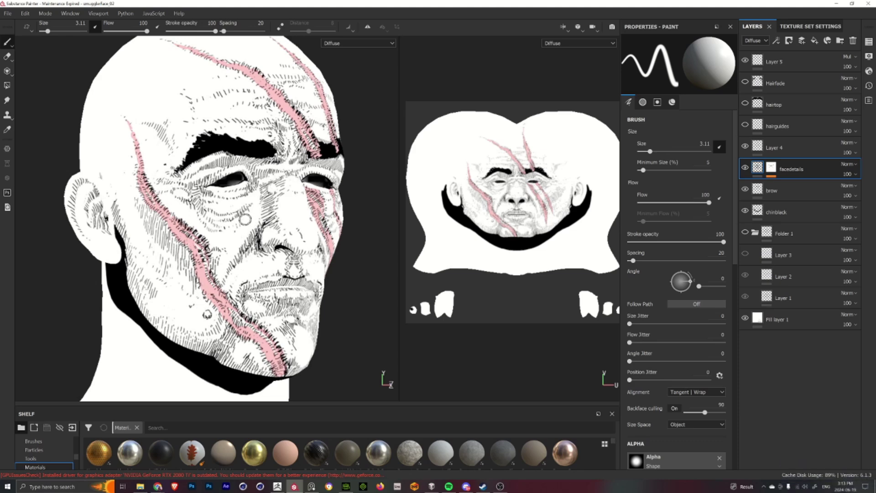
left_click_drag(244, 160, 252, 178, "alt")
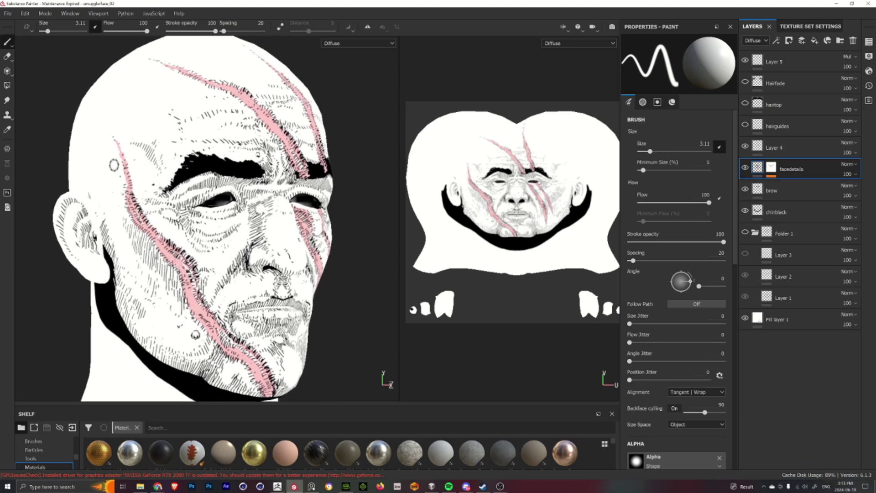
Step: Examine the cheek scar, jaw hatching and beard-line shading on the head from a wider three-quarter view and up close
scroll(153, 173, "down", 3)
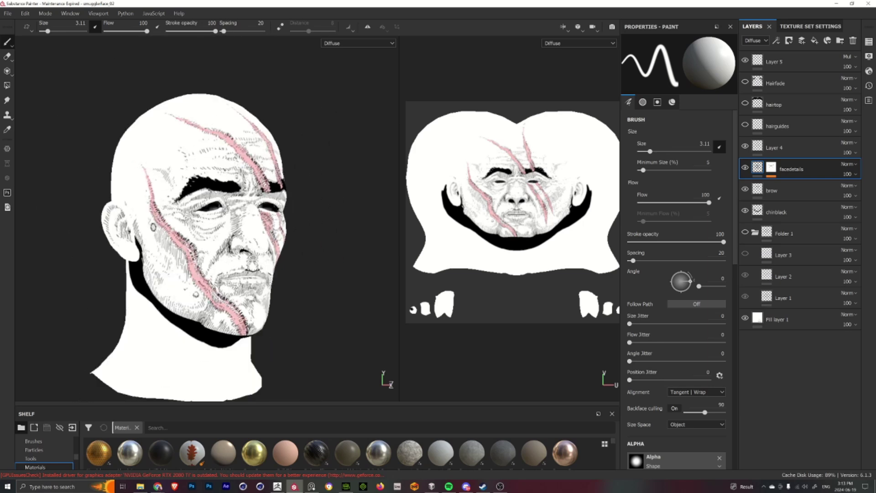
left_click_drag(216, 191, 194, 193, "alt")
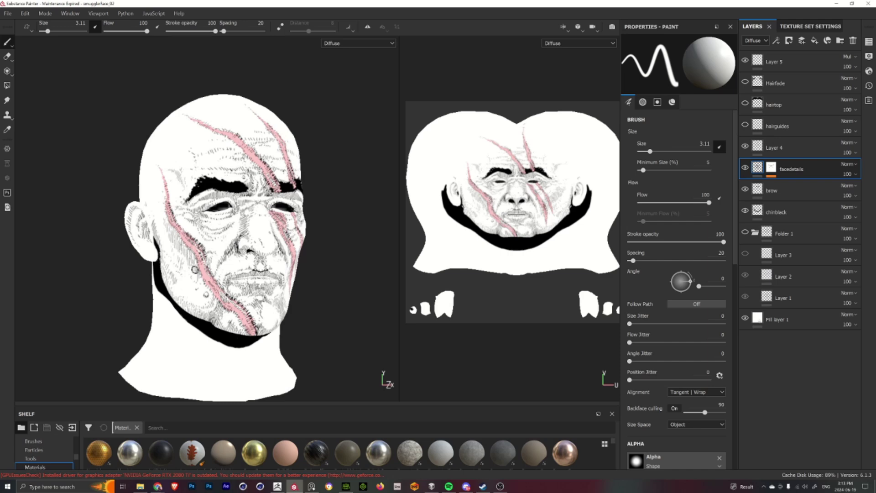
scroll(197, 272, "up", 3)
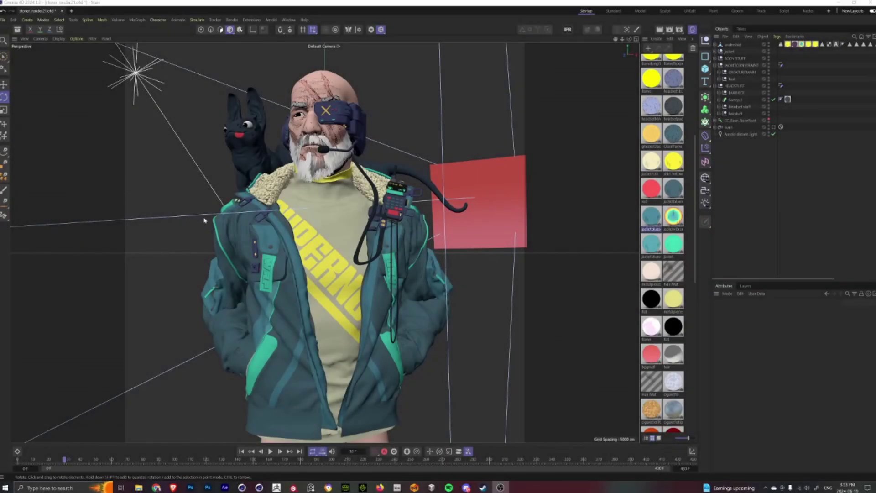
Step: Switch to Cinema 4D and examine the assembled character's face, eyepiece and the shoulder creature from several angles
left_click_drag(174, 190, 261, 226, "alt")
left_click_drag(295, 287, 253, 254, "alt")
left_click_drag(254, 200, 297, 173, "alt")
right_click_drag(292, 125, 328, 128, "alt")
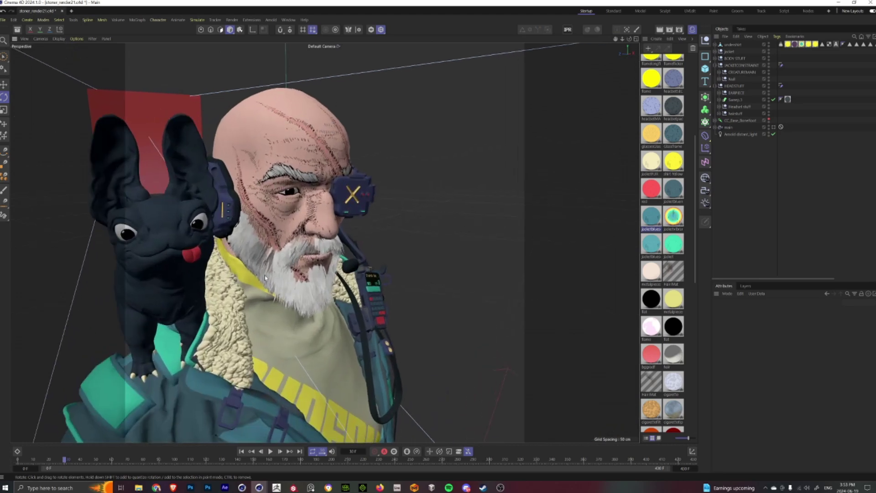
left_click_drag(263, 283, 245, 285, "alt")
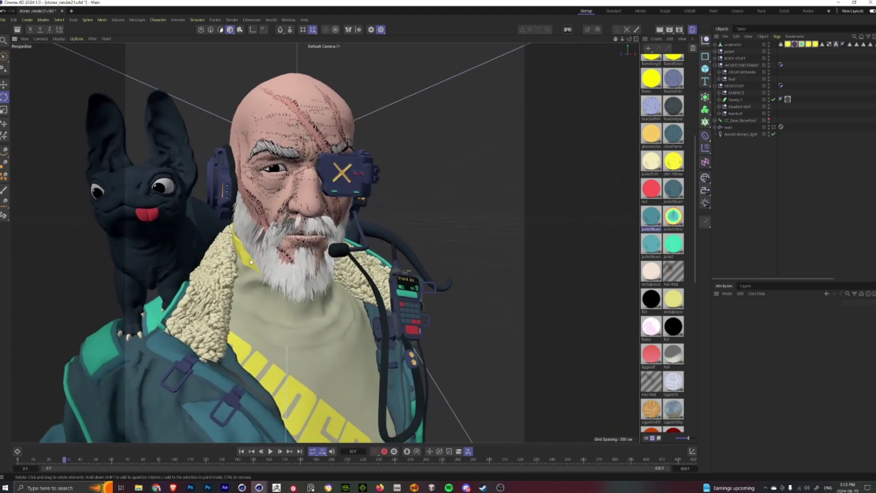
scroll(263, 270, "down", 5)
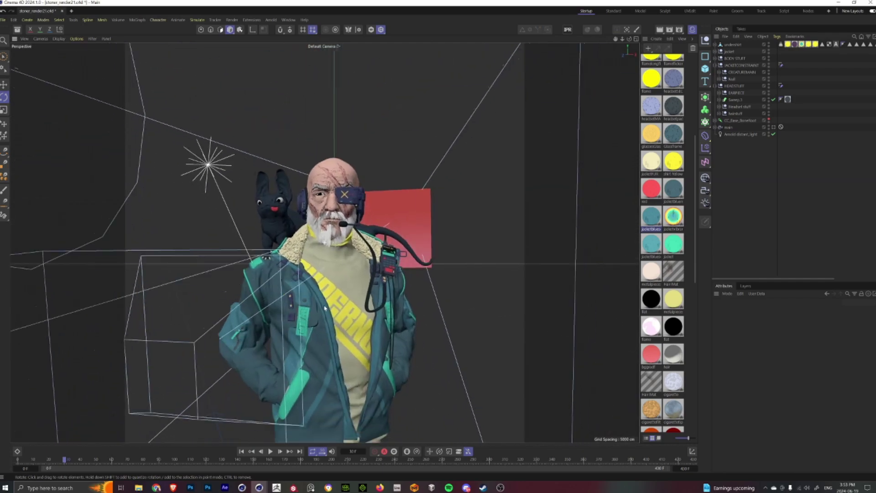
Step: Inspect the chest-mounted radio with its cables and the scarred, bearded face with its eyepiece up close
scroll(324, 309, "up", 4)
left_click_drag(325, 309, 292, 315, "alt")
scroll(415, 219, "up", 4)
scroll(415, 219, "up", 4)
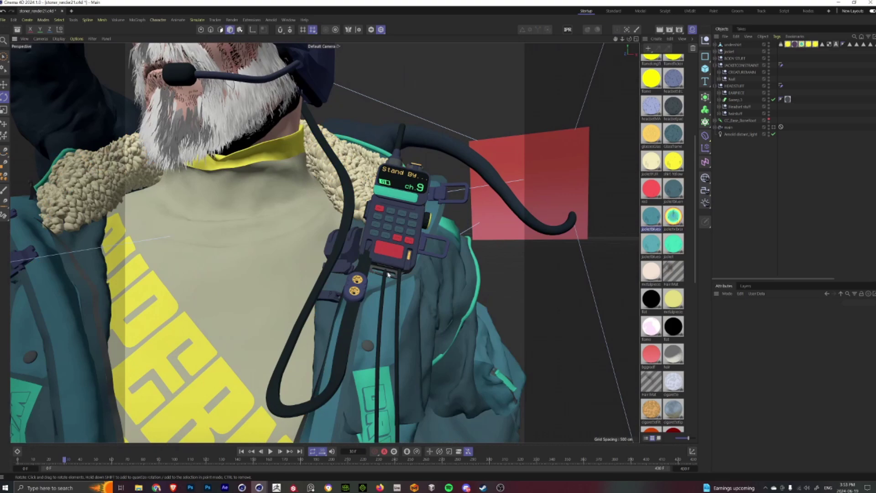
left_click(388, 275)
left_click_drag(334, 250, 305, 244, "alt")
left_click(542, 171)
middle_click_drag(220, 110, 299, 319, "alt")
left_click_drag(261, 197, 307, 196, "alt")
left_click_drag(193, 201, 233, 203, "alt")
scroll(234, 202, "down", 5)
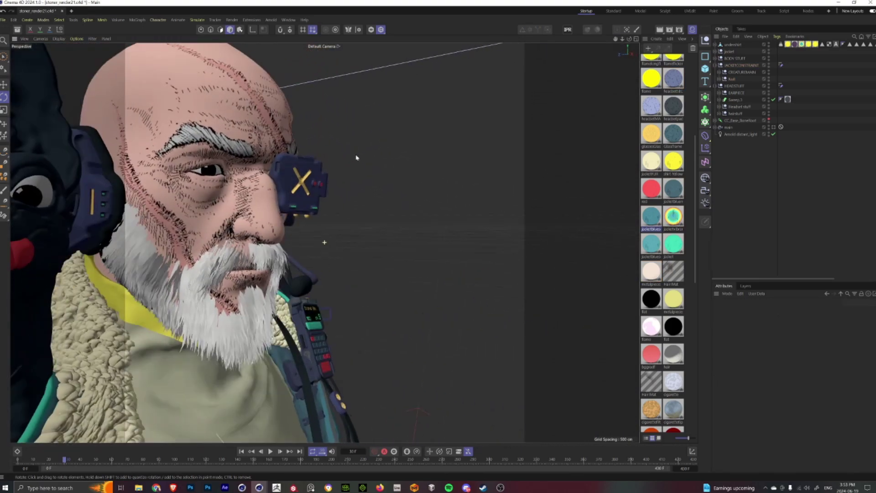
Step: Inspect the jacket's WRP patch, chest pocket hardware and shoulder straps from several angles
left_click_drag(354, 234, 305, 235, "alt")
middle_click_drag(305, 274, 278, 137, "alt")
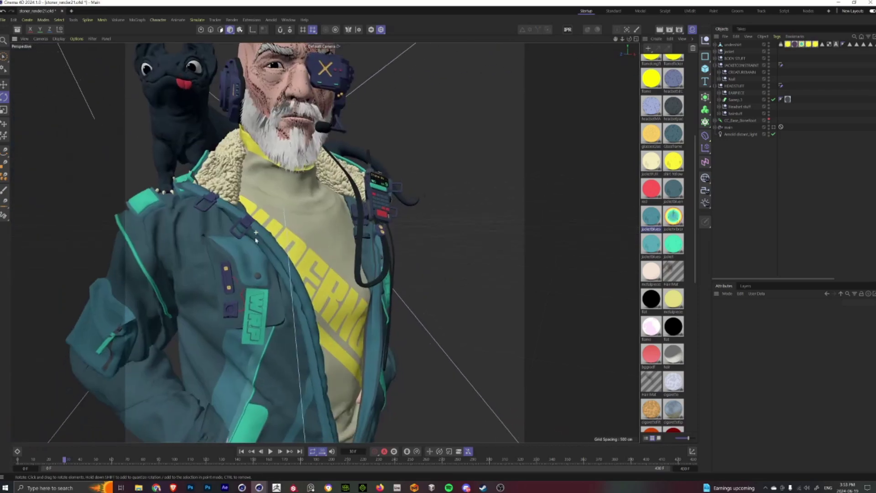
left_click_drag(251, 285, 230, 296, "alt")
left_click(231, 292)
left_click(112, 243)
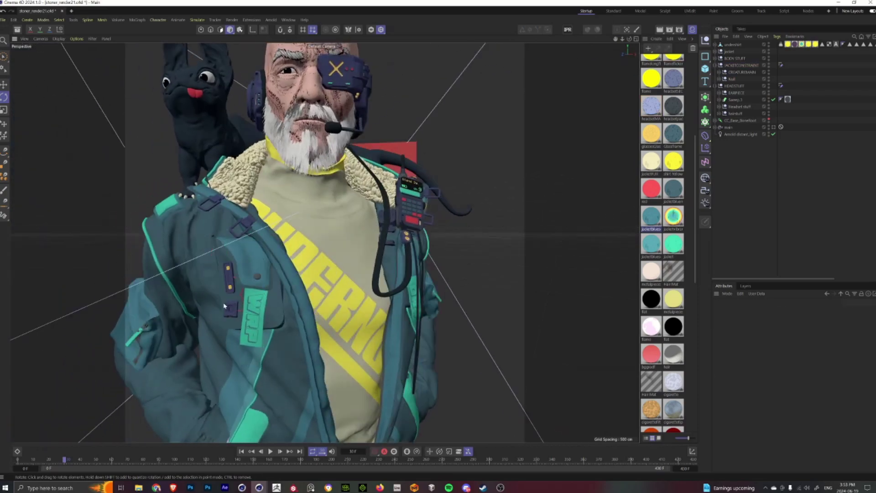
left_click(228, 308)
left_click(98, 222)
left_click_drag(223, 317, 248, 310, "alt")
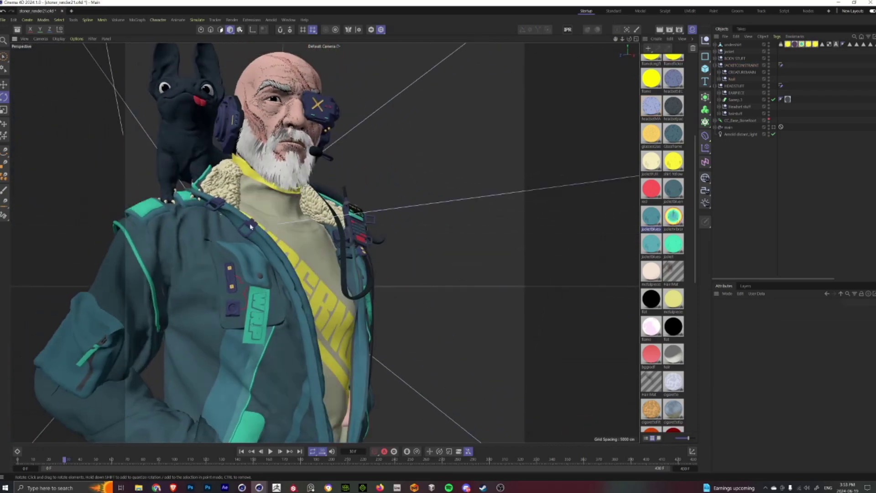
left_click_drag(282, 227, 170, 268, "alt")
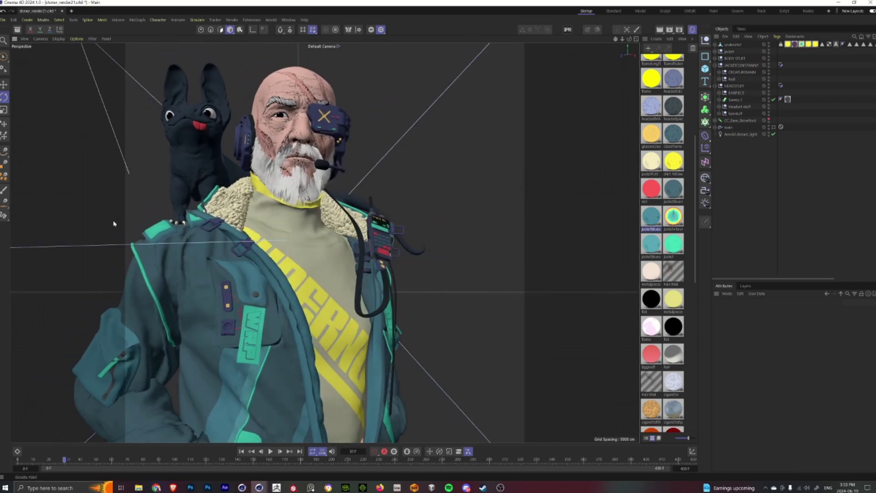
left_click_drag(204, 226, 183, 299, "alt")
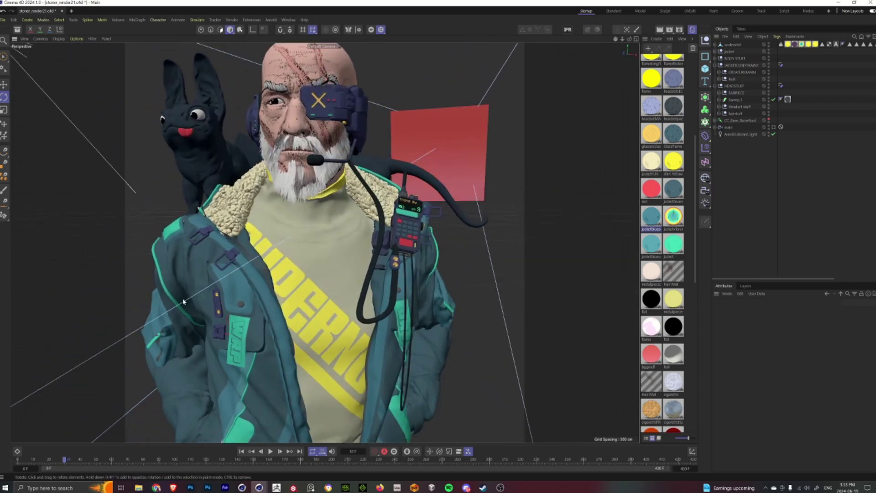
Step: Compare the character's arms-out pose at frame 0 with the hands-in-pockets pose at frame 31, examining the jacket and radio
left_click(17, 460)
left_click_drag(274, 211, 237, 232, "alt")
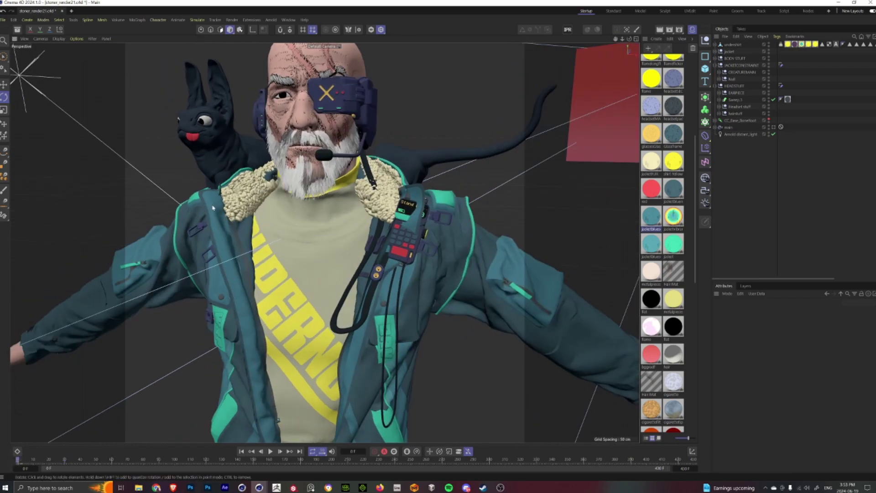
mouse_move(197, 293)
left_mouse_down("alt")
mouse_move(242, 274)
mouse_move(203, 278)
left_mouse_up("alt")
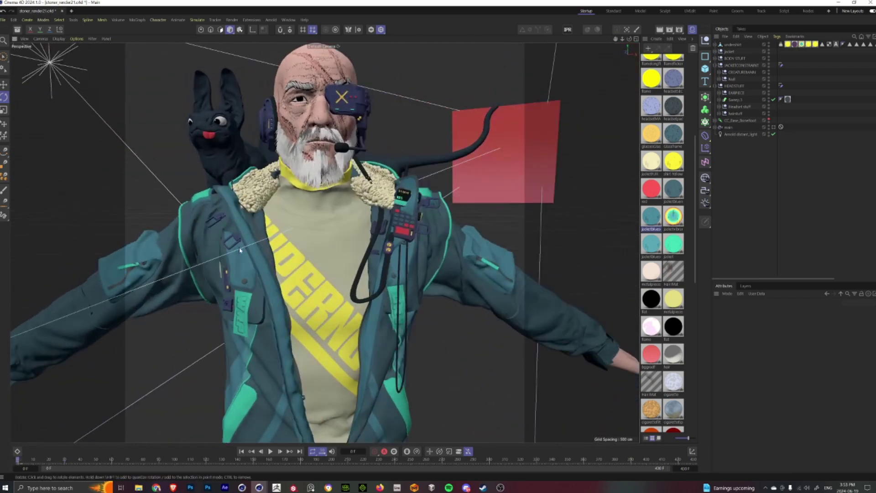
left_click_drag(240, 250, 292, 184, "alt")
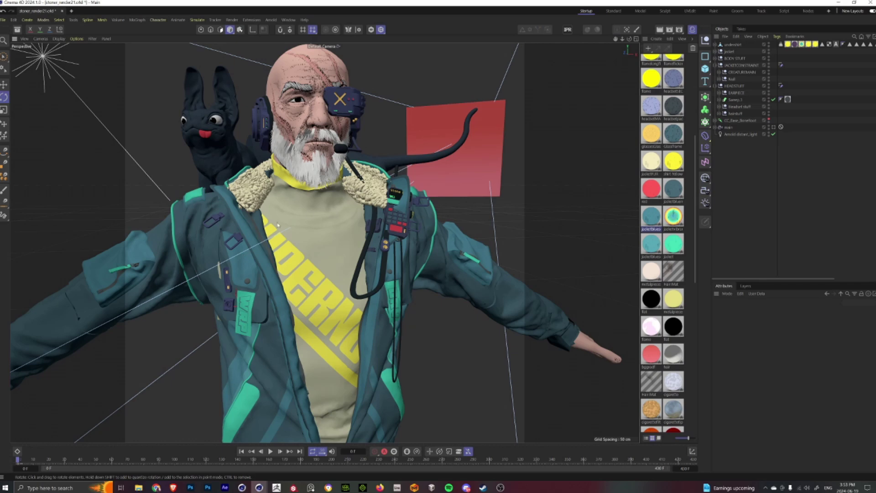
left_click_drag(283, 229, 238, 226, "alt")
left_click_drag(297, 272, 270, 256, "alt")
scroll(238, 193, "up", 3)
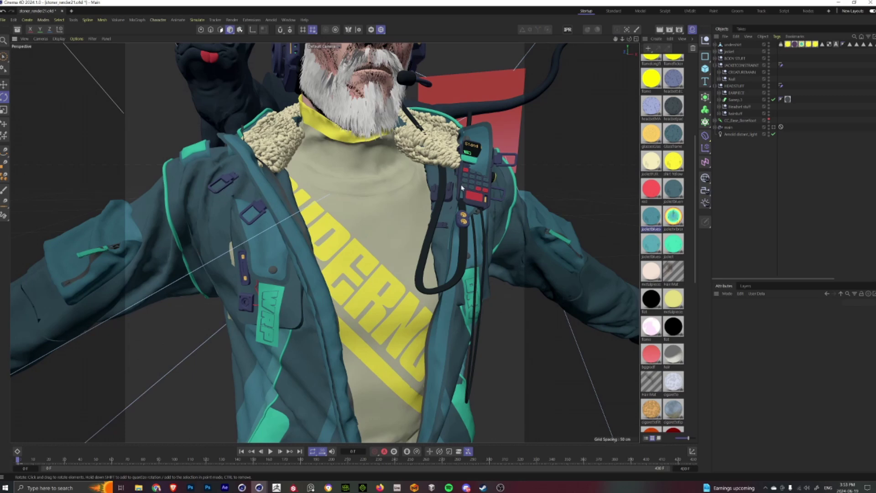
left_click_drag(417, 214, 104, 389, "alt")
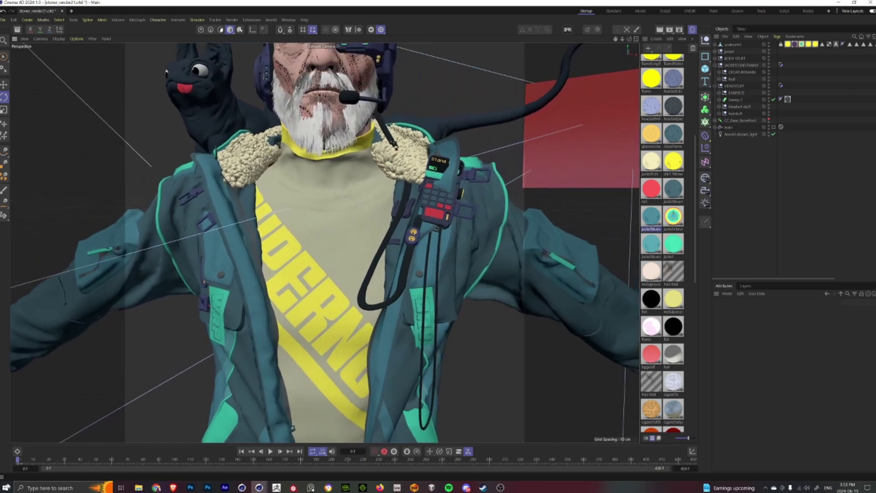
left_click_drag(38, 461, 67, 470)
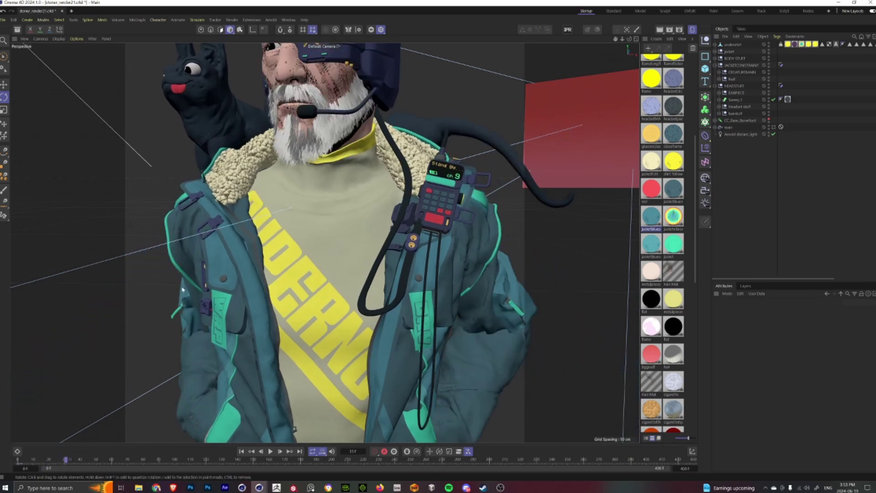
left_click_drag(195, 273, 272, 287, "alt")
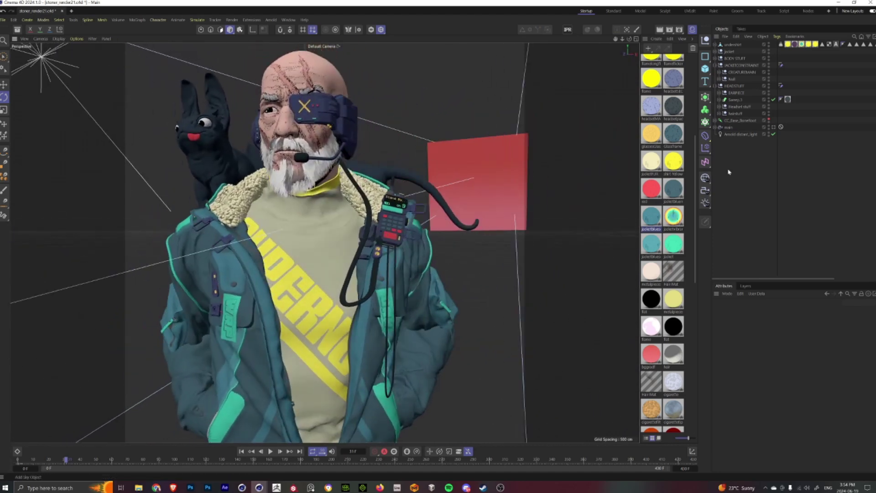
Step: Inspect the Constraint tag on JACKETCONSTRAINT and expand the full CC_Base_BoneRoot joint hierarchy
left_click(781, 65)
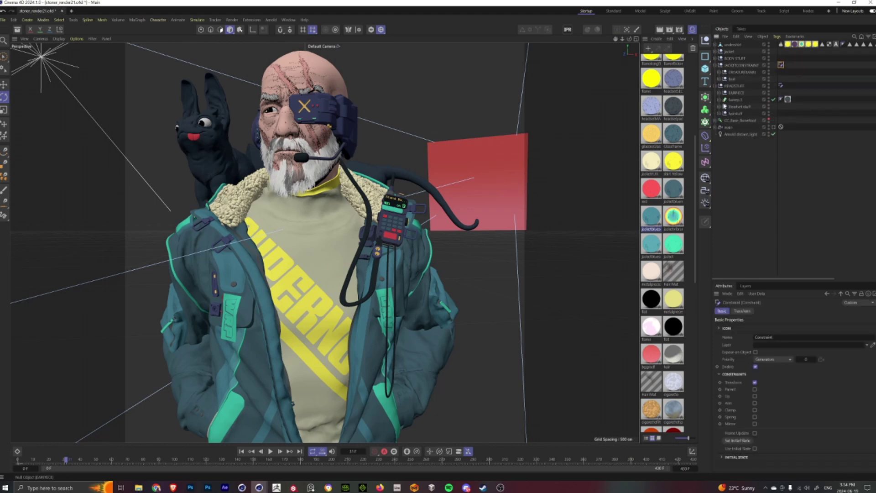
left_click(717, 121, "ctrl")
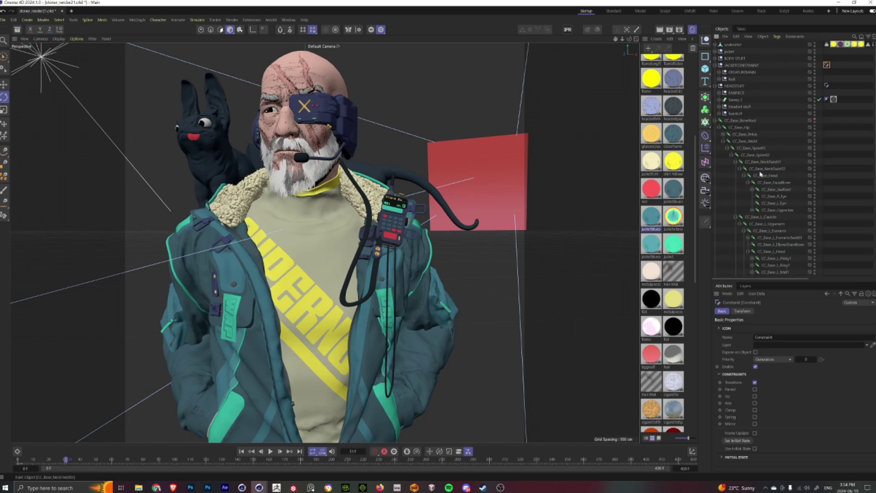
Step: Try rotating the CC_Base_Head joint, undo the change and clear the selection
left_click(759, 176)
middle_click_drag(284, 158, 315, 185, "alt")
left_click_drag(315, 186, 366, 186)
left_click_drag(286, 150, 387, 186, "alt")
key("ctrl+z")
left_click(848, 159)
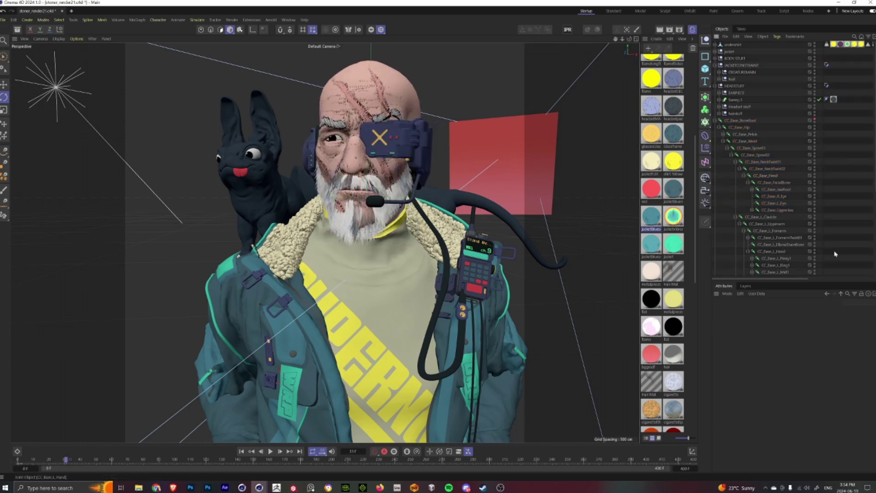
Step: Examine how the radio, cables, jacket collar and face look together on the posed character
left_click_drag(480, 338, 427, 342, "alt")
middle_click_drag(427, 343, 442, 272, "alt")
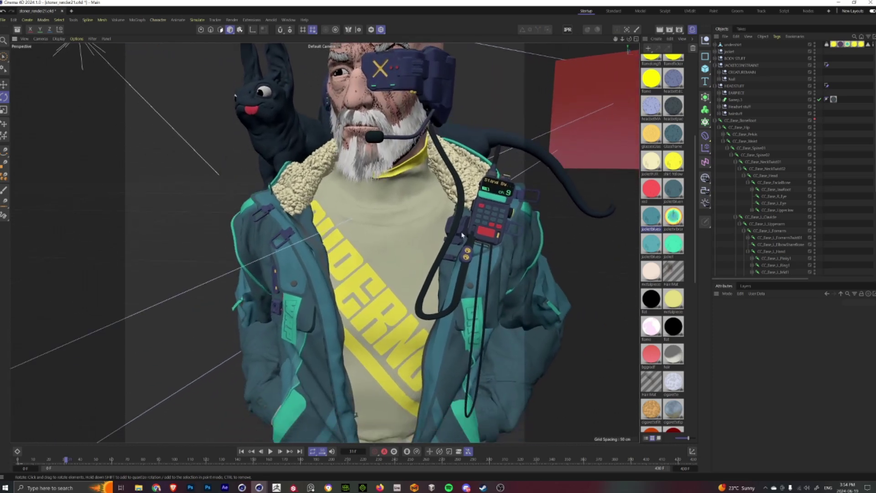
left_click_drag(433, 261, 383, 222, "alt")
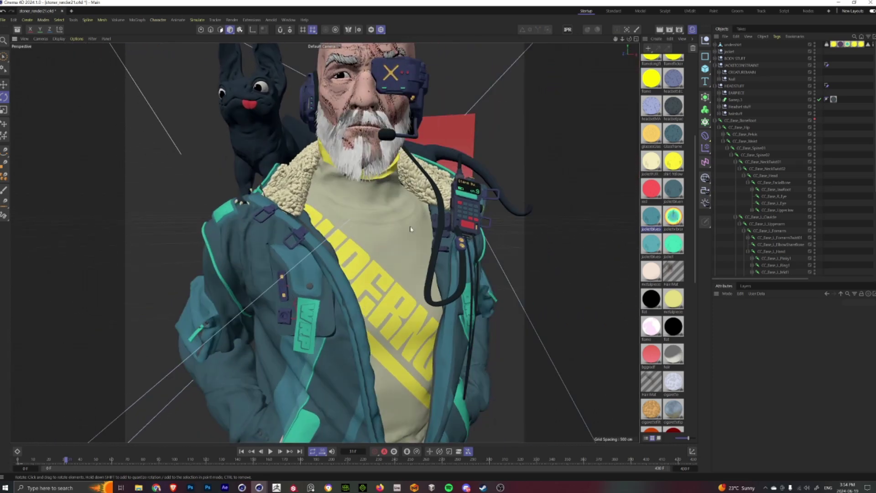
middle_click_drag(387, 235, 390, 322, "alt")
scroll(375, 212, "up", 3)
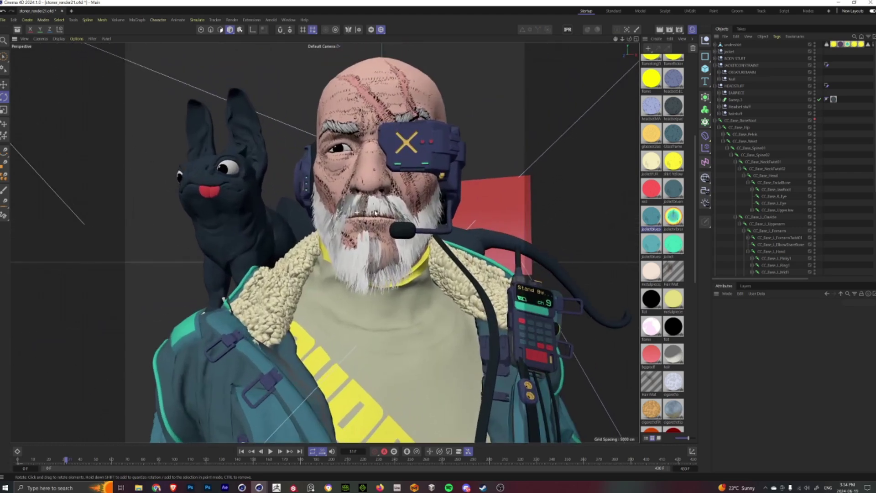
left_click_drag(375, 213, 373, 228, "alt")
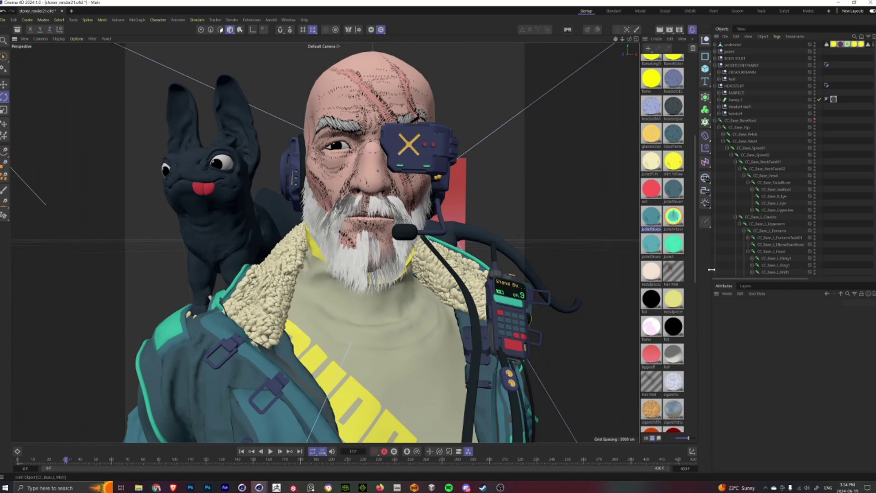
Step: Find the CC_Base_Body mesh under BODY STUFF and display its Pose Morph tag's facial sliders in an enlarged attributes area
left_click_drag(709, 269, 670, 270)
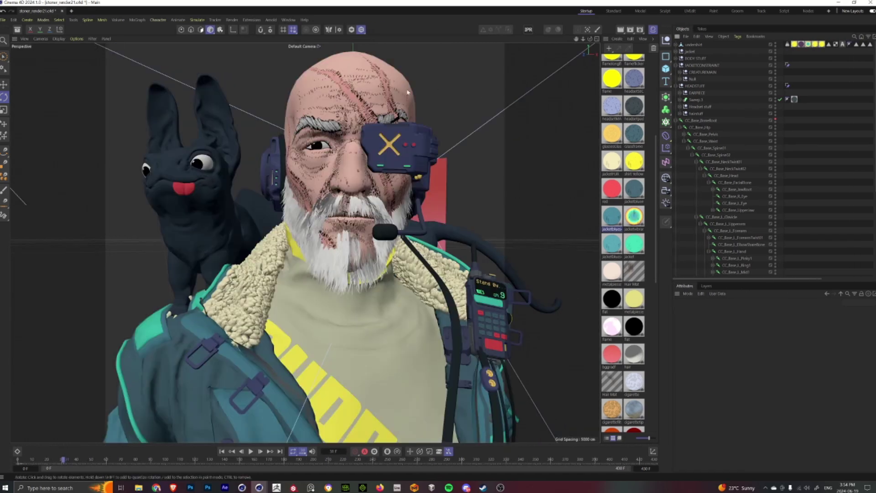
left_click(388, 105)
left_click(676, 58)
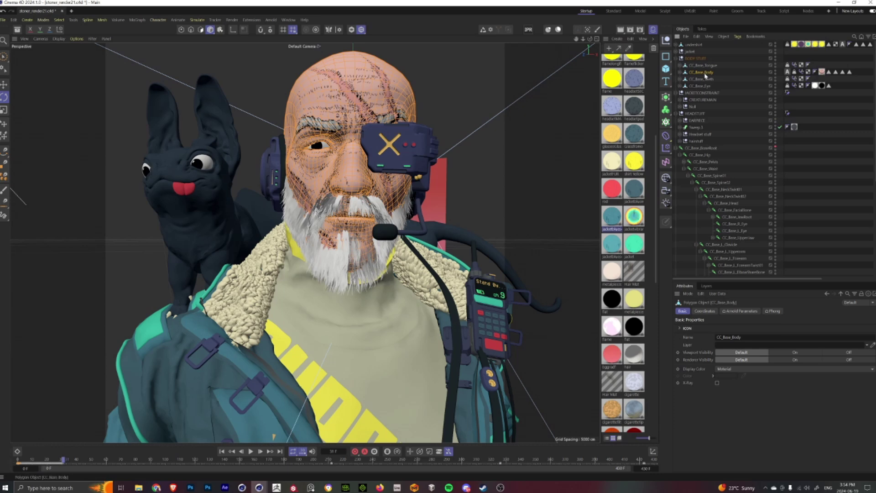
left_click(679, 72)
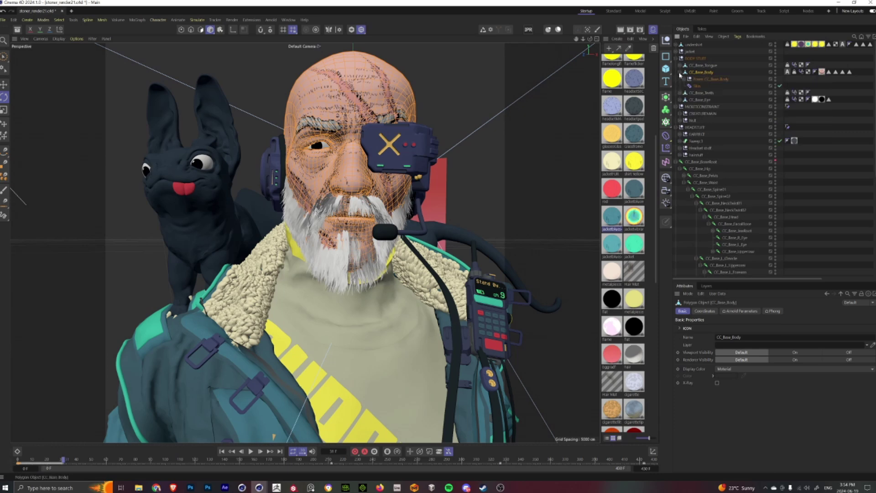
left_click(711, 79)
left_click(801, 72)
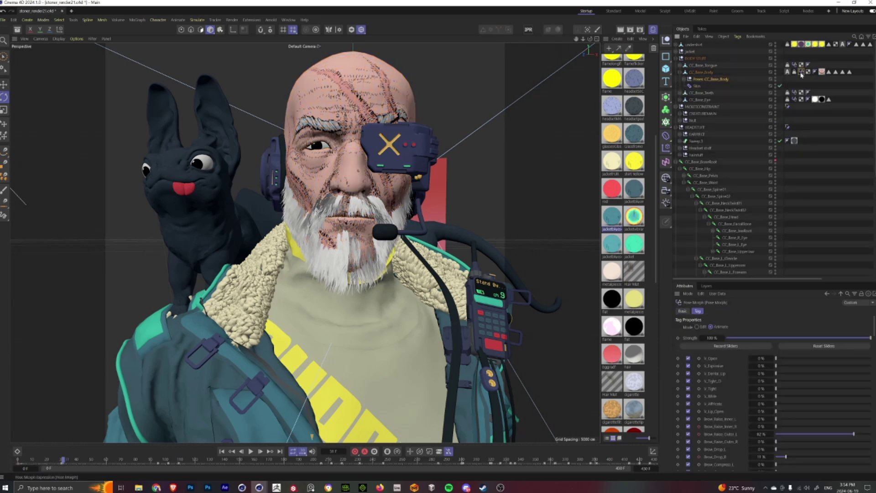
left_click_drag(763, 279, 763, 192)
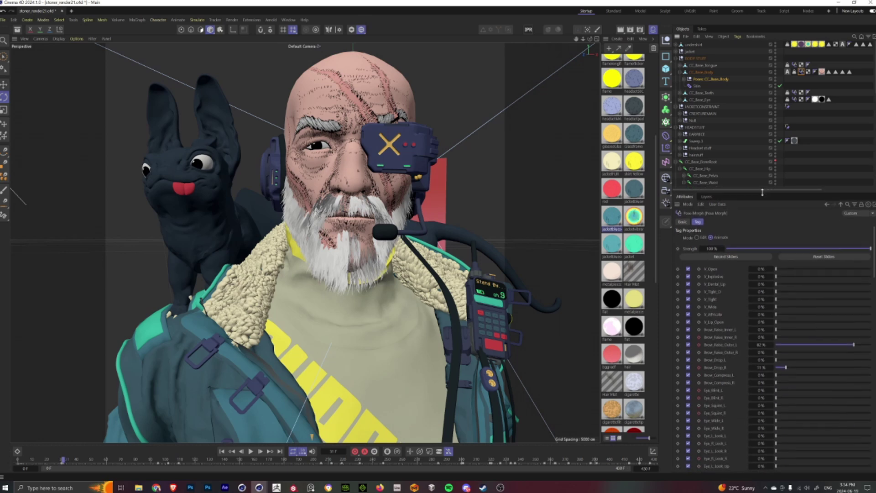
Step: Scrub the animation to frames 267 and 304 and examine the facial expressions alongside the Pose Morph slider values
left_click_drag(249, 272, 271, 279, "alt")
left_click_drag(64, 462, 413, 446)
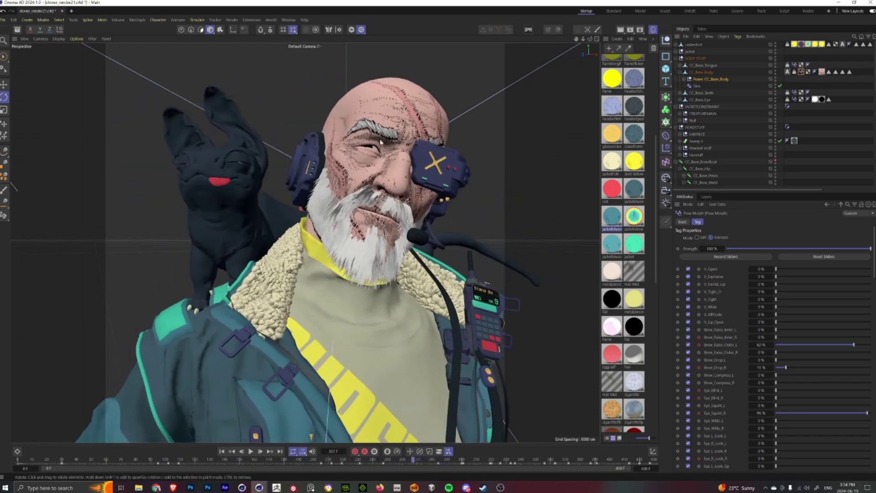
left_click_drag(283, 315, 311, 319, "alt")
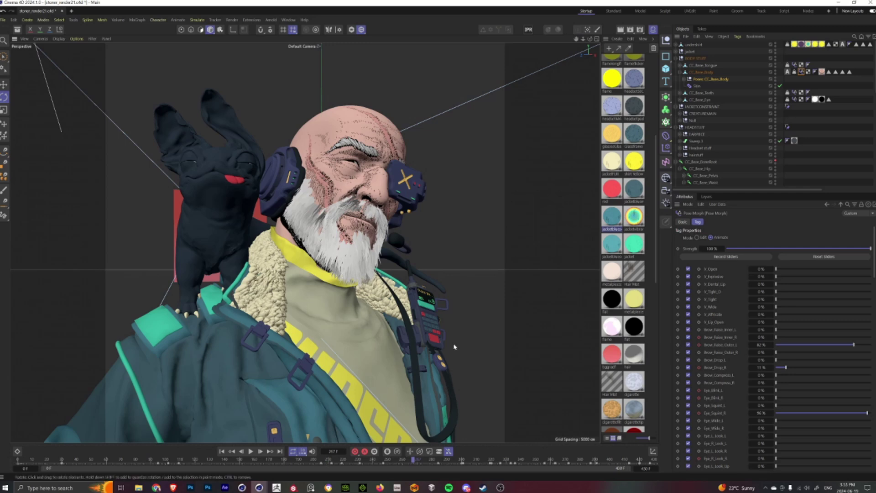
left_click_drag(327, 465, 468, 458, "alt")
scroll(761, 319, "down", 2)
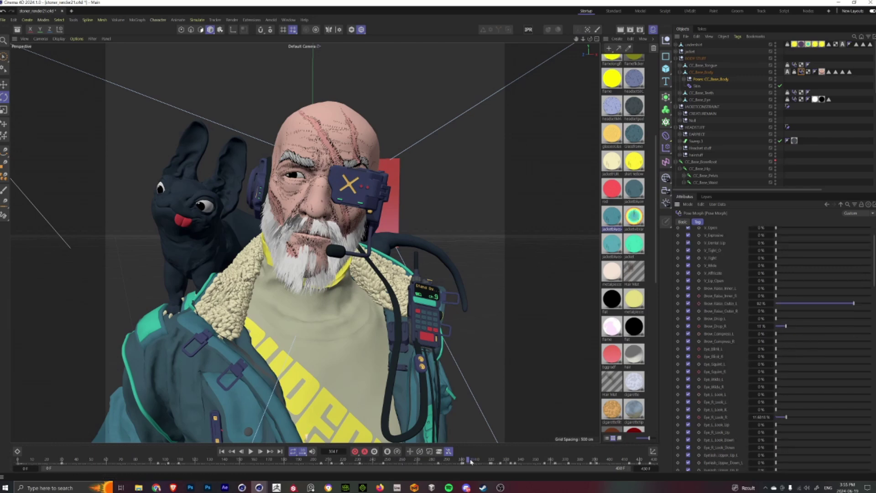
Step: Scrub the animation to frames 358 and 267 and examine the character's facial expression and jacket from other angles
left_click_drag(473, 462, 546, 461)
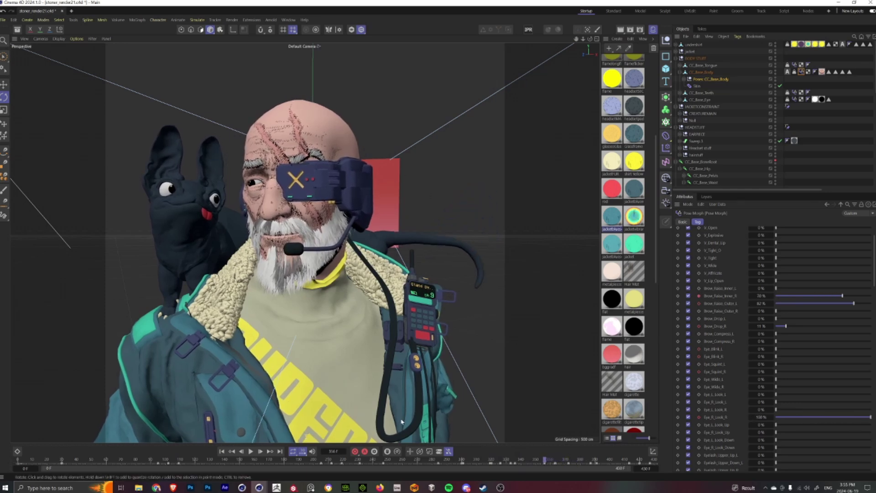
left_click_drag(544, 460, 414, 460)
mouse_move(320, 156)
left_mouse_down("alt")
mouse_move(379, 157)
mouse_move(292, 153)
mouse_move(320, 156)
left_mouse_up("alt")
left_click_drag(287, 305, 314, 230, "alt")
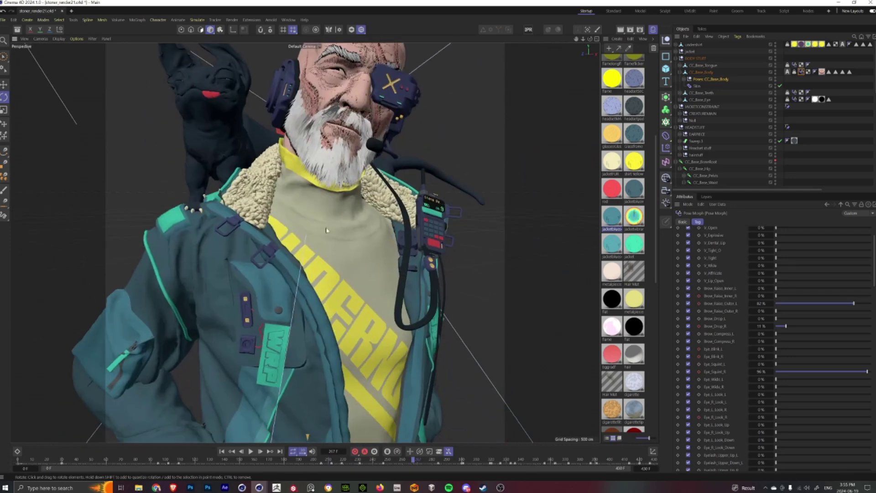
left_click_drag(379, 257, 348, 248, "alt")
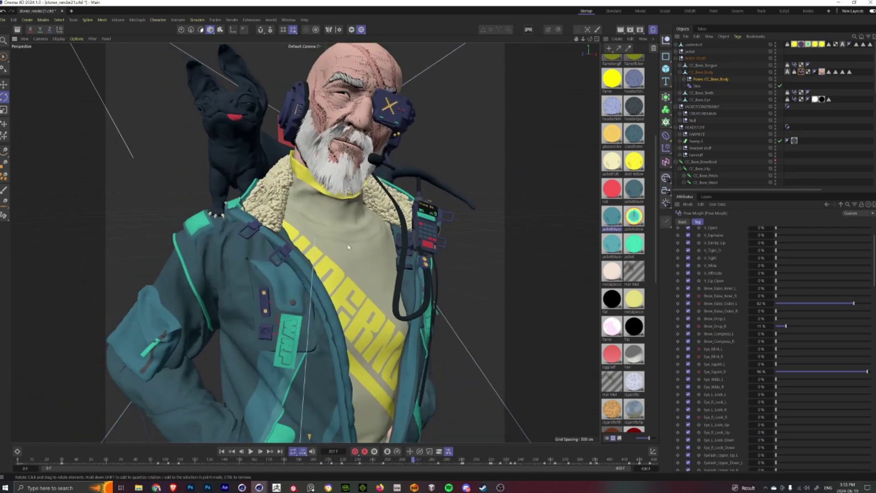
scroll(351, 302, "down", 5)
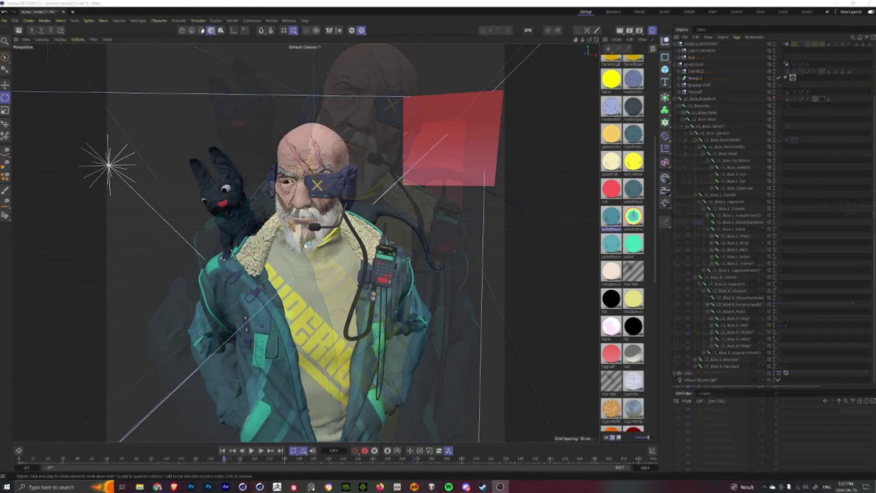
Step: Examine the character from several angles together with the lights placed around it in the scene
left_click_drag(320, 283, 294, 282, "alt")
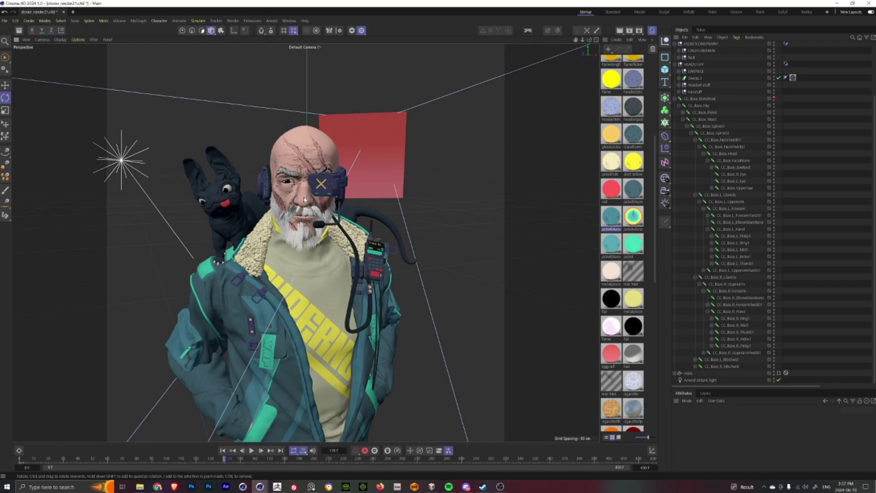
left_click_drag(264, 227, 178, 320, "alt")
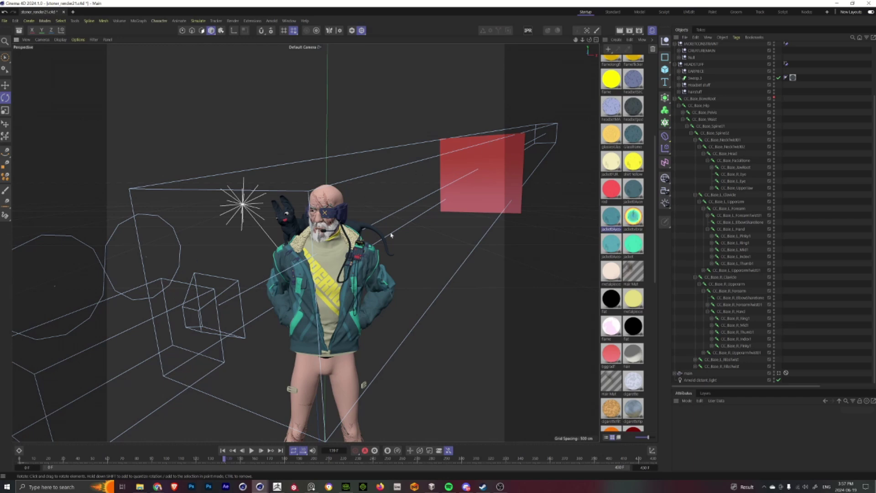
left_click_drag(365, 257, 236, 232, "alt")
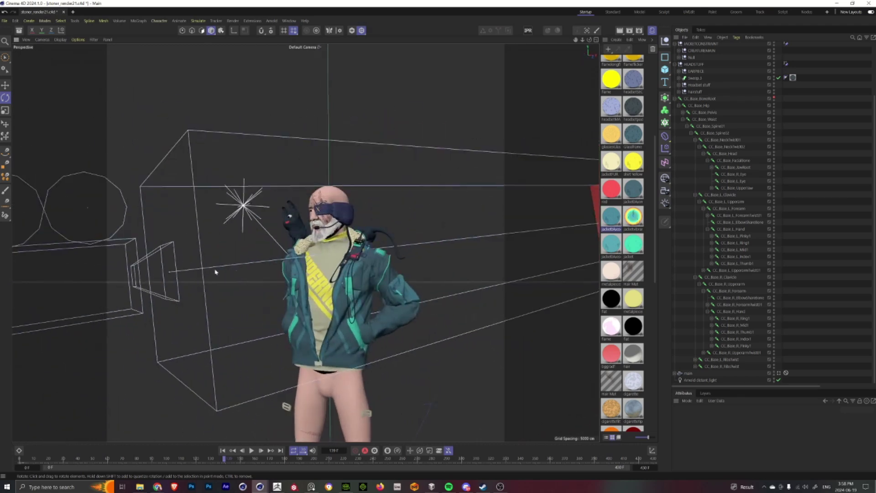
left_click_drag(197, 267, 370, 234, "alt")
left_click_drag(285, 257, 297, 264, "alt")
left_click(454, 207)
left_click_drag(454, 207, 424, 202, "alt")
left_click(431, 161)
left_click(414, 230)
left_click(415, 86)
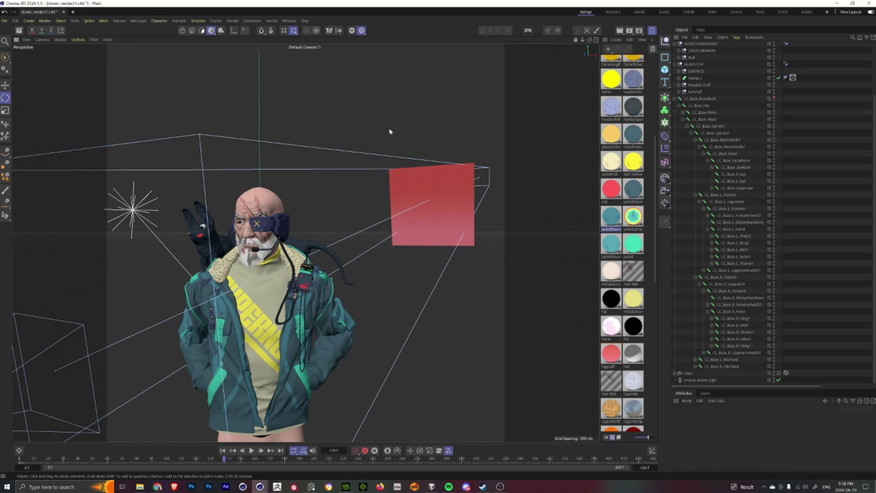
left_click_drag(238, 285, 274, 264, "alt")
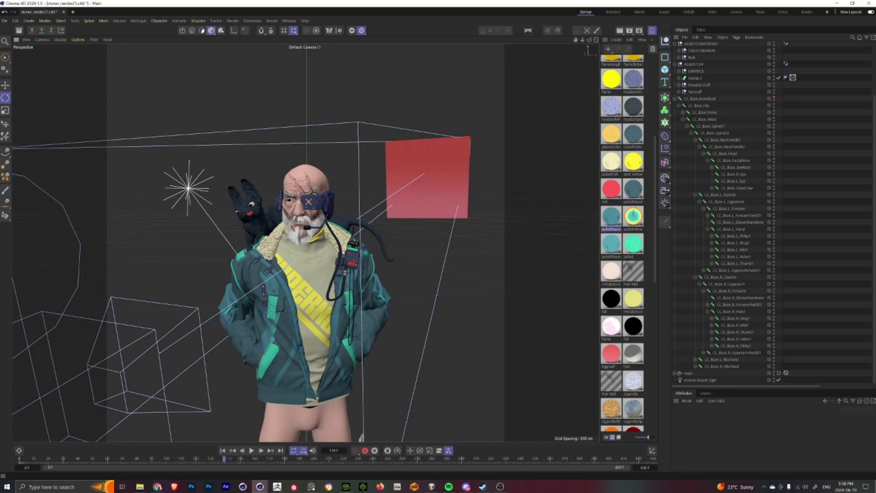
Step: Display the jacketbluesecond material's shader network in an enlarged editor and inspect the moebius_lines2.png texture used by its image node
double_click(611, 217)
left_click_drag(698, 108, 253, 1)
scroll(307, 234, "up", 4)
middle_click_drag(317, 213, 298, 229)
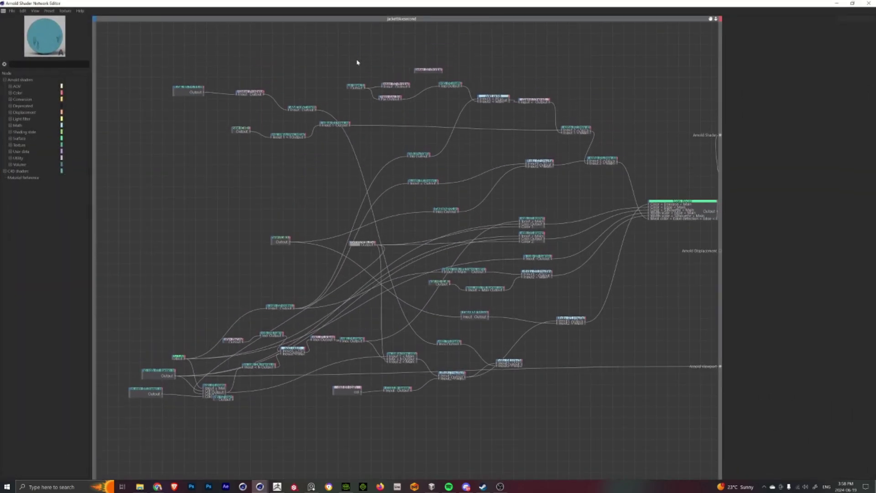
left_click_drag(357, 63, 357, 97)
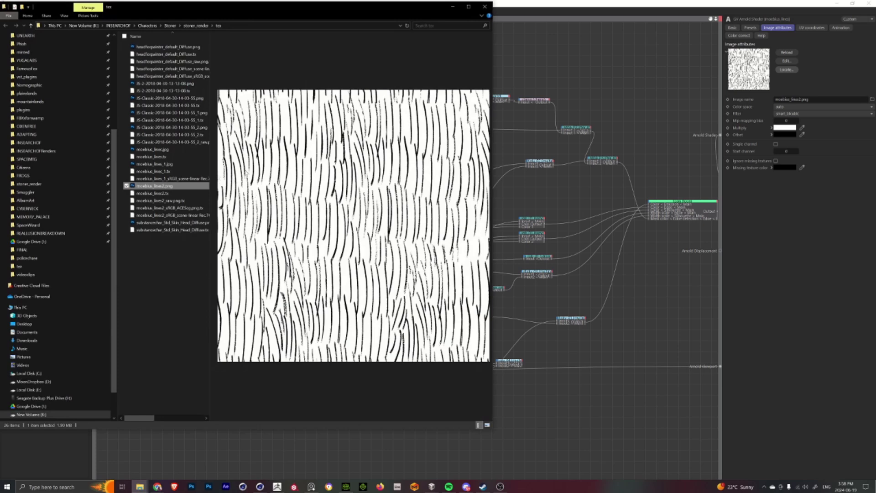
left_click(485, 6)
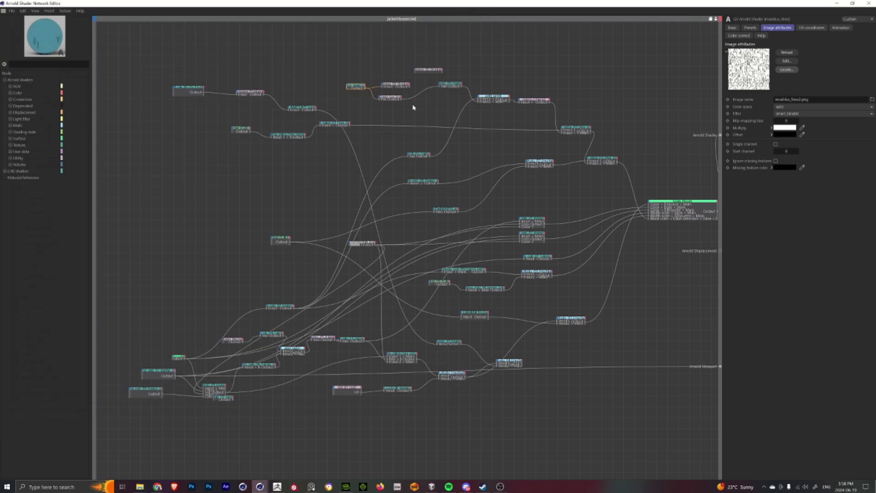
Step: Examine how the jacket shader's image, noise, ramp, mix and multiply nodes connect through to the toon shader
left_click(178, 357)
middle_click_drag(192, 300, 197, 275, "alt")
right_click_drag(209, 303, 244, 324, "alt")
middle_click_drag(244, 324, 251, 313, "alt")
middle_click_drag(376, 144, 402, 111, "alt")
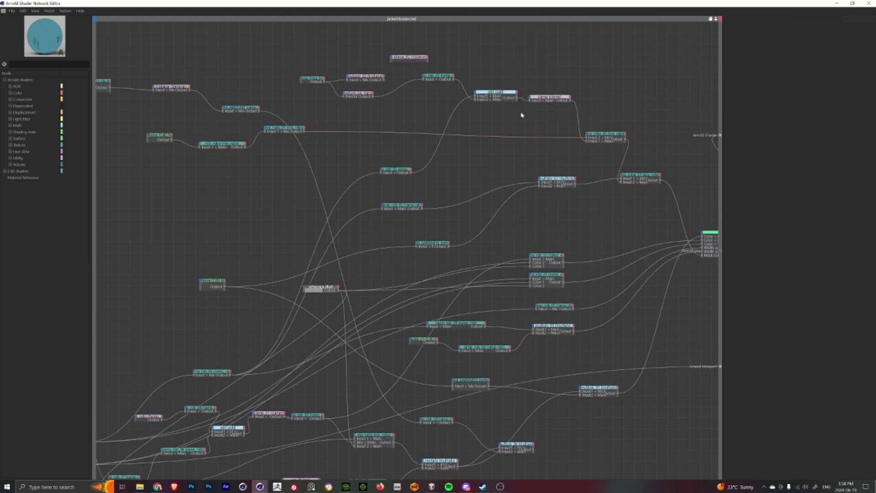
middle_click_drag(529, 126, 486, 108, "alt")
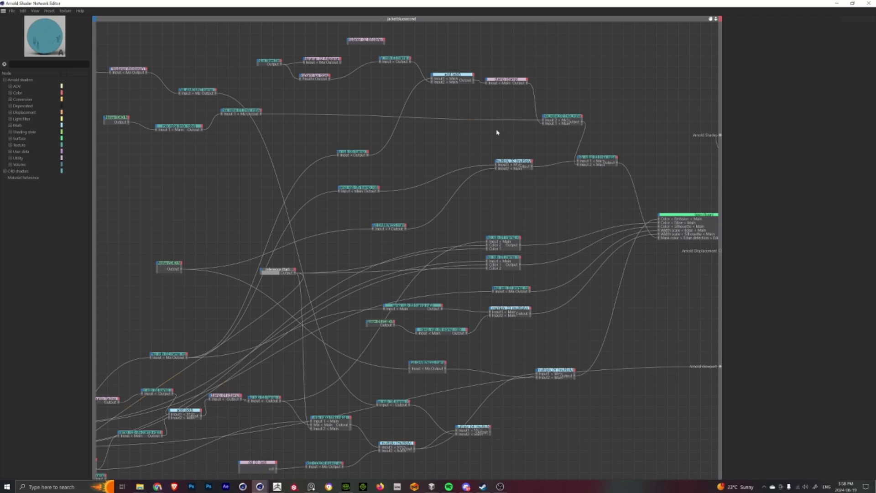
middle_click_drag(175, 209, 256, 176, "alt")
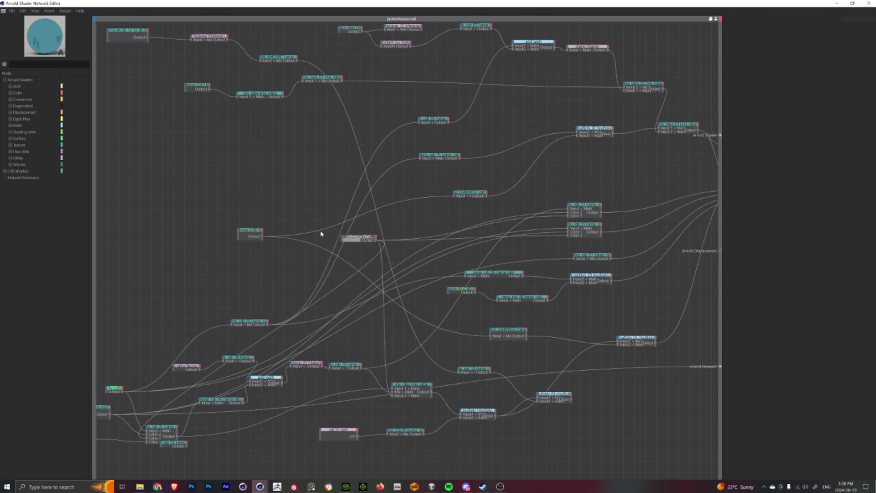
middle_click_drag(291, 239, 329, 197, "alt")
middle_click_drag(127, 265, 186, 220, "alt")
middle_click_drag(482, 226, 431, 237)
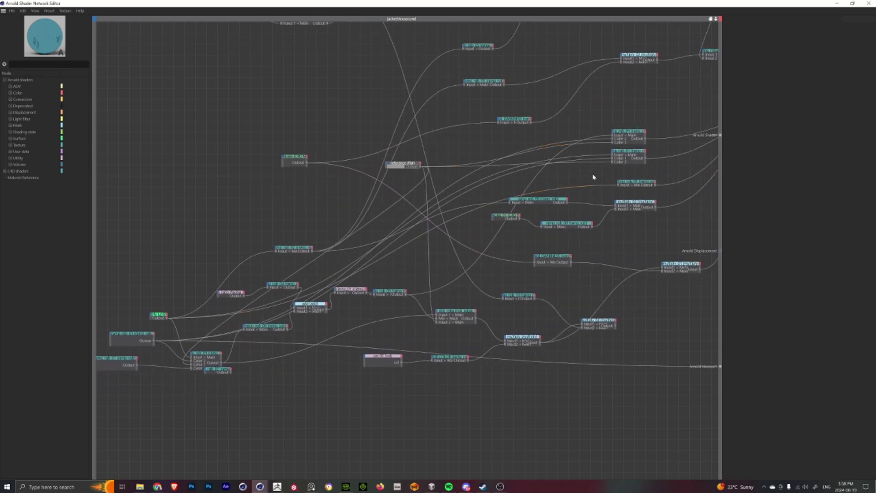
Step: Inspect the color ramps of the two ramp_rgb nodes at the start of the jacket shader network
left_click_drag(124, 304, 129, 346)
middle_click_drag(110, 291, 158, 263, "alt")
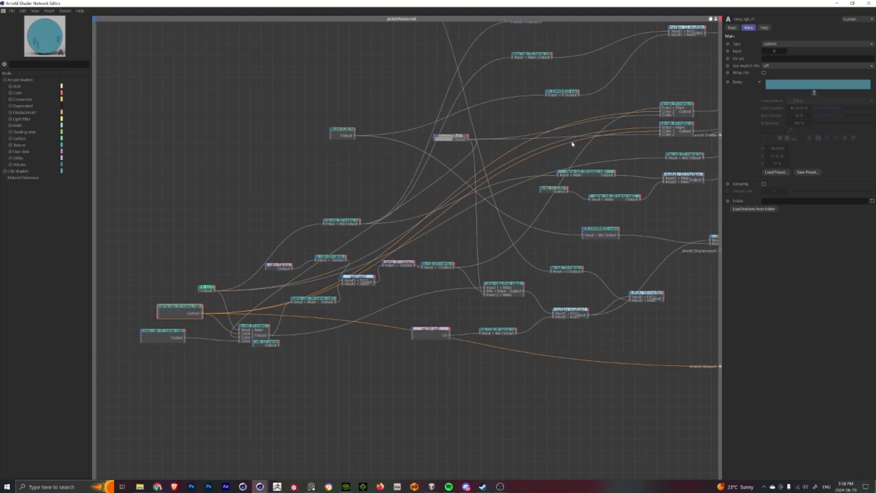
left_click(161, 330)
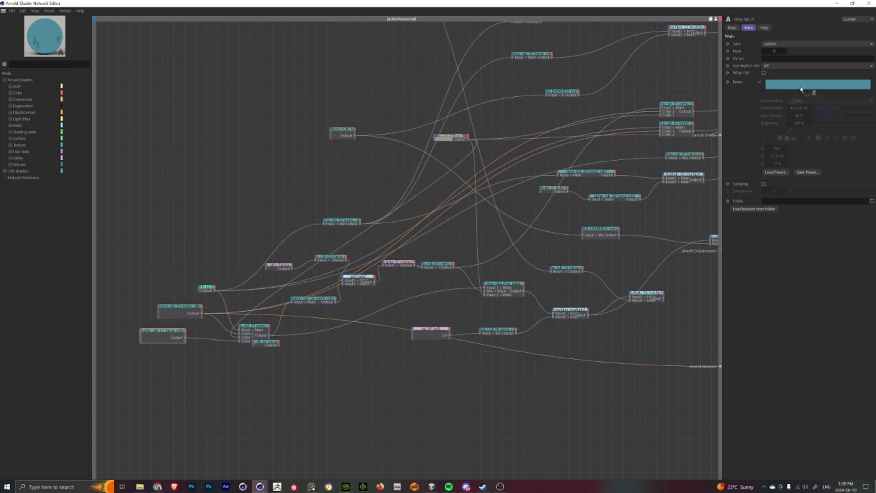
Step: Inspect the ramp_rgb node feeding the add node, and the settings of the C4D Noise node feeding the upper mix branch
middle_click_drag(401, 23, 327, 131, "alt")
middle_click_drag(398, 134, 376, 154, "alt")
left_click(429, 148)
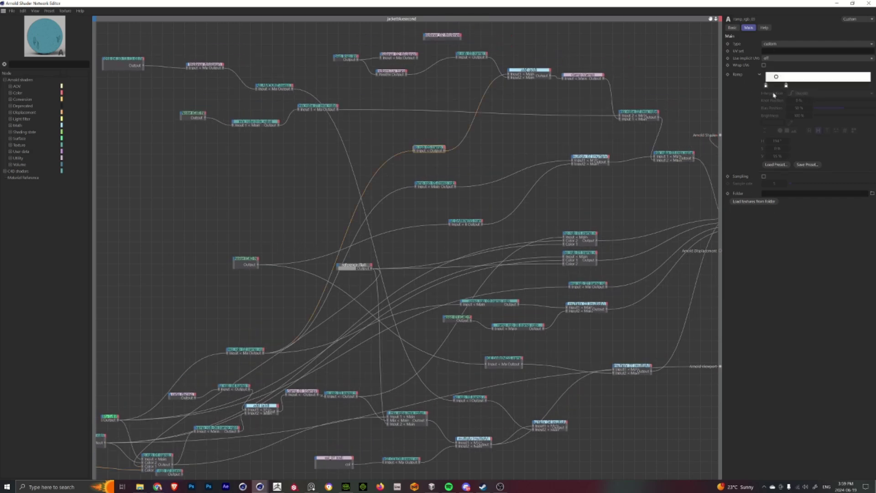
left_click(779, 86)
middle_click_drag(626, 119, 595, 126)
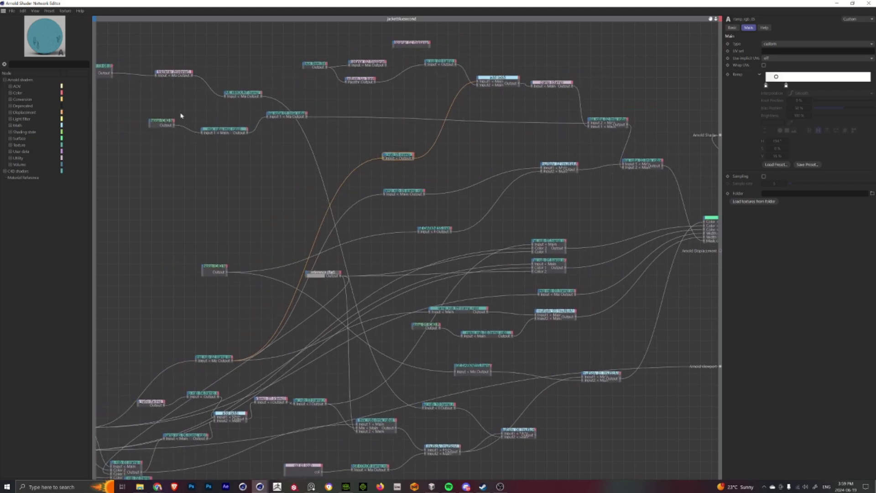
left_click_drag(159, 147, 160, 142)
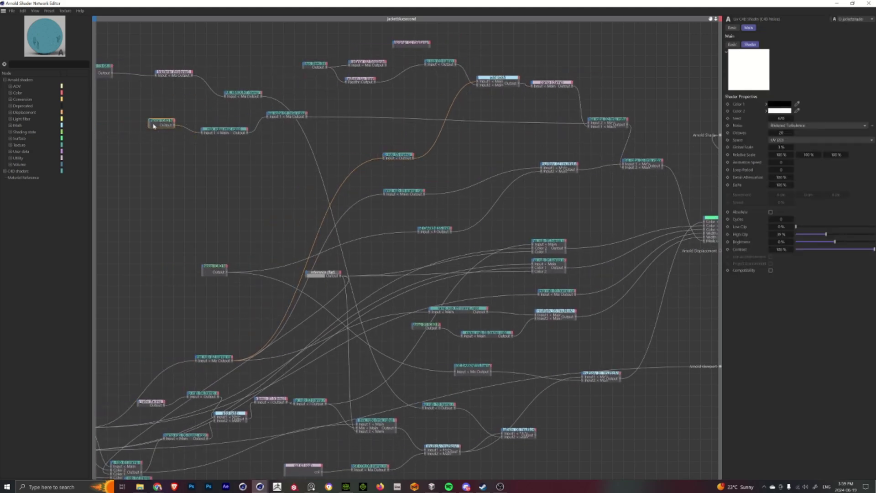